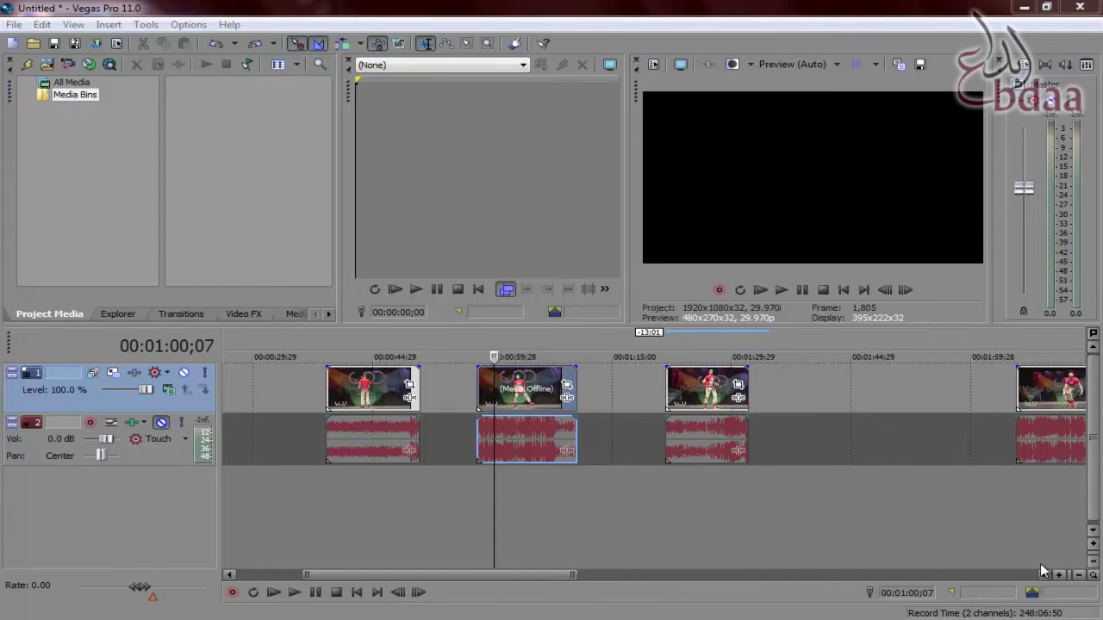
Park the playhead at 00:01:02;05 on the middle dance clip.
left_click(509, 417)
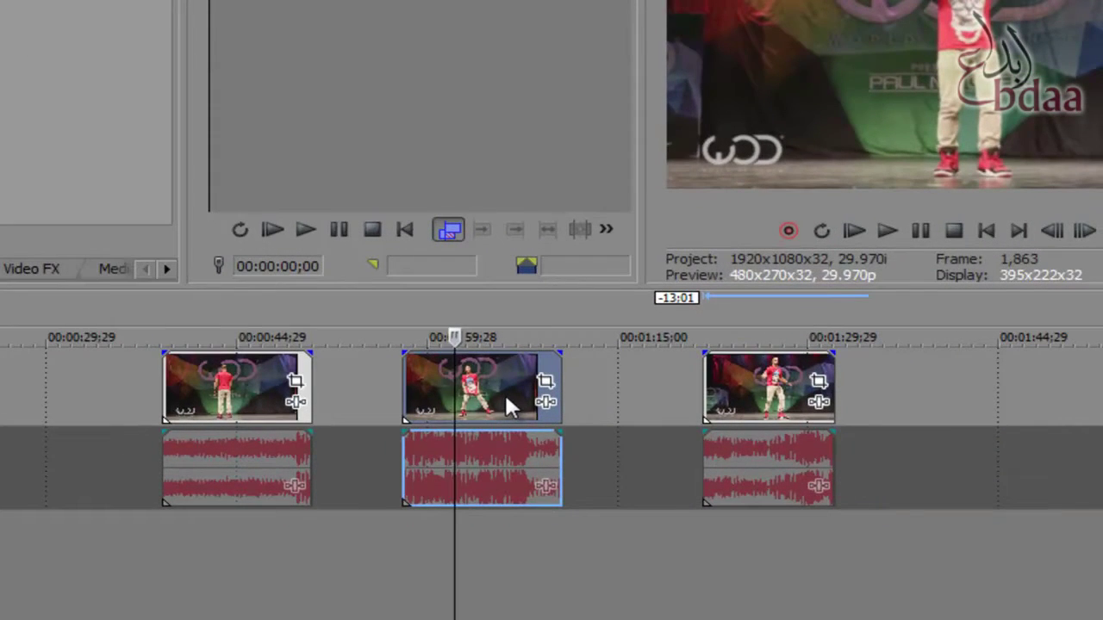
left_click(505, 406)
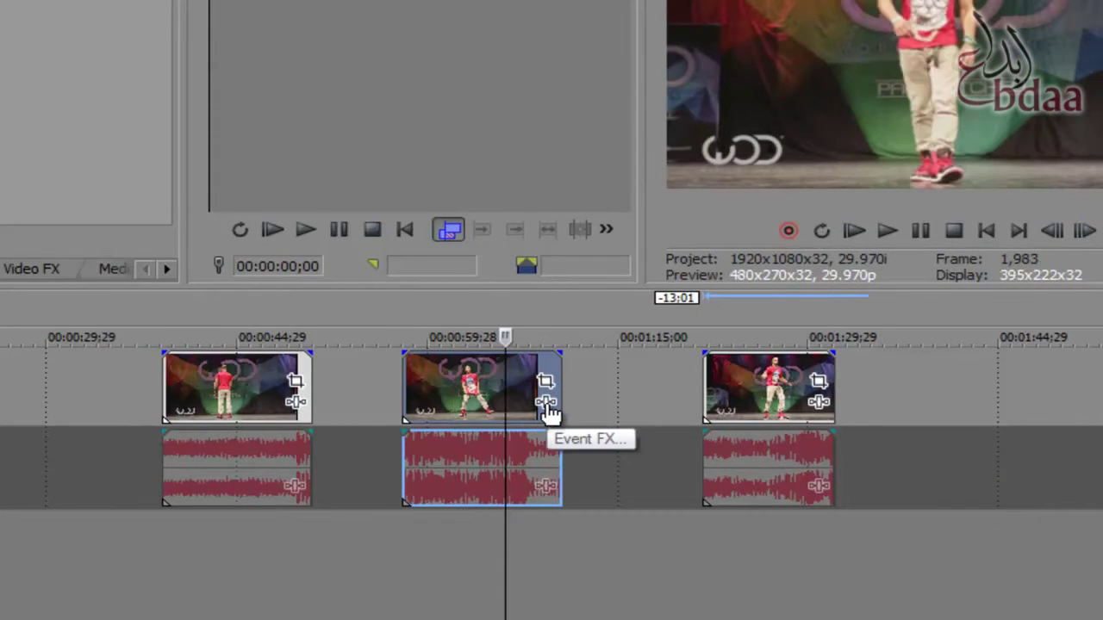
Open the middle clip's Plug-In Chooser and browse the Sony plug-in list.
left_click(546, 403)
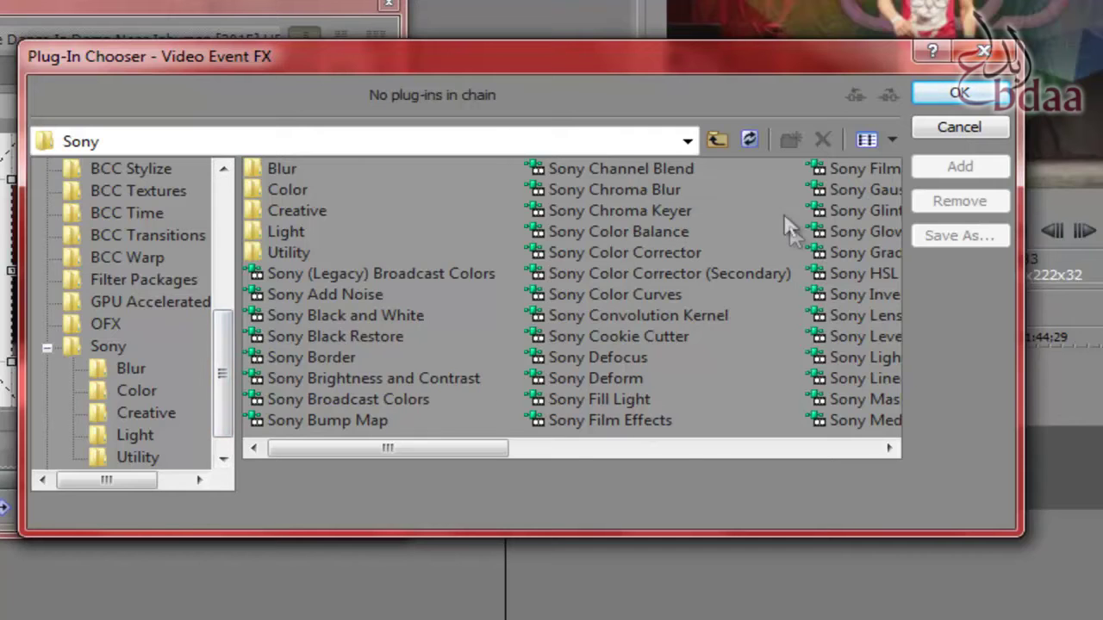
mouse_move(405, 448)
left_mouse_down()
mouse_move(660, 447)
mouse_move(442, 451)
left_mouse_up()
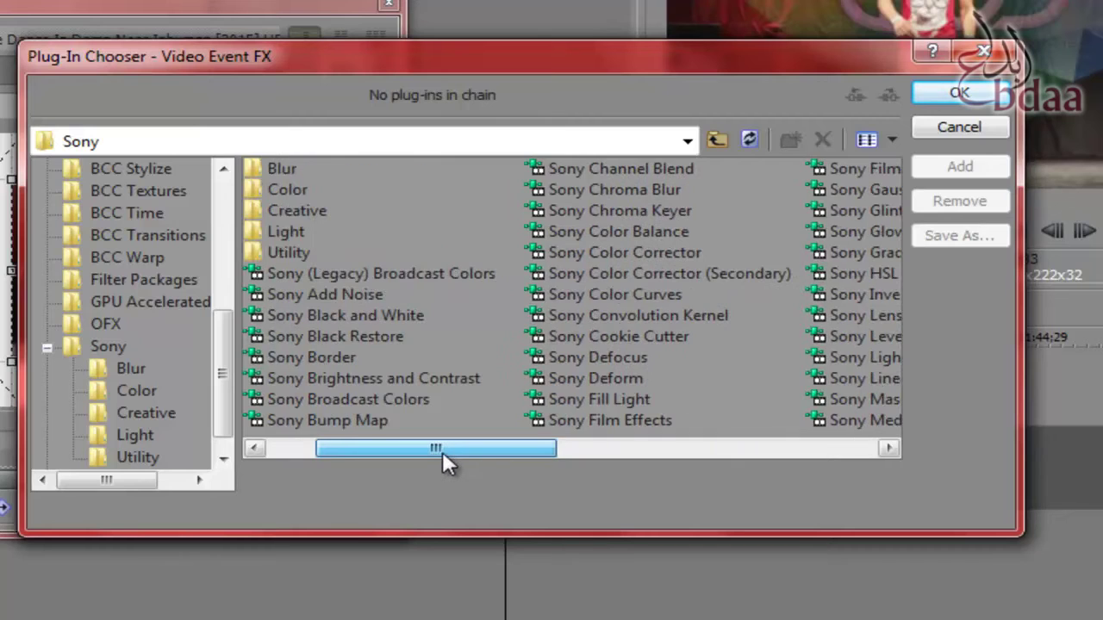
left_click_drag(442, 452, 442, 452)
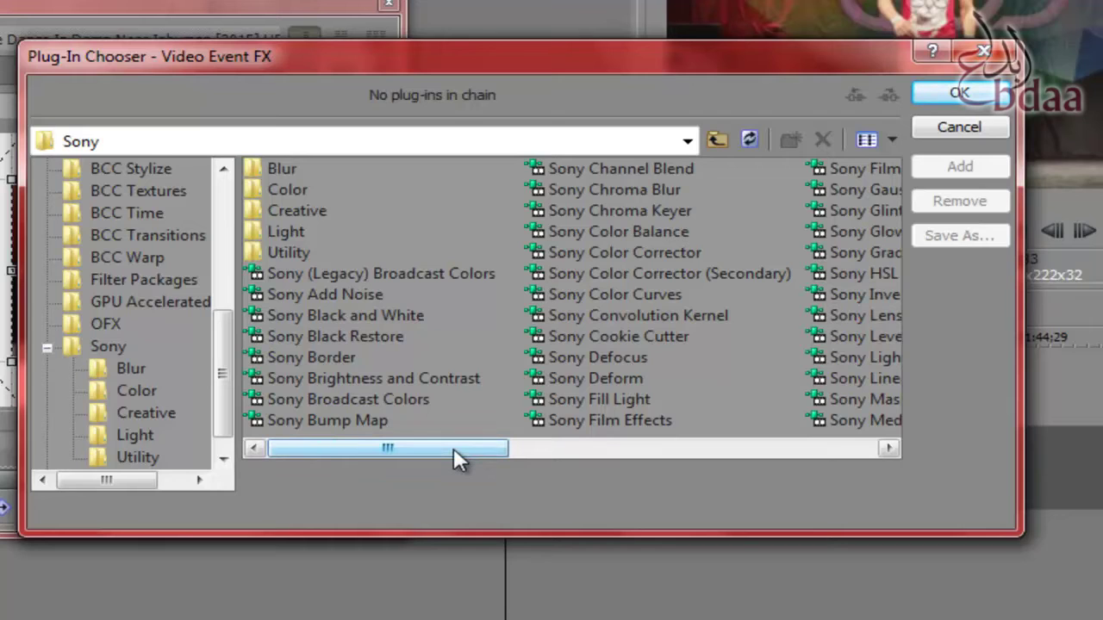
left_click_drag(453, 448, 472, 451)
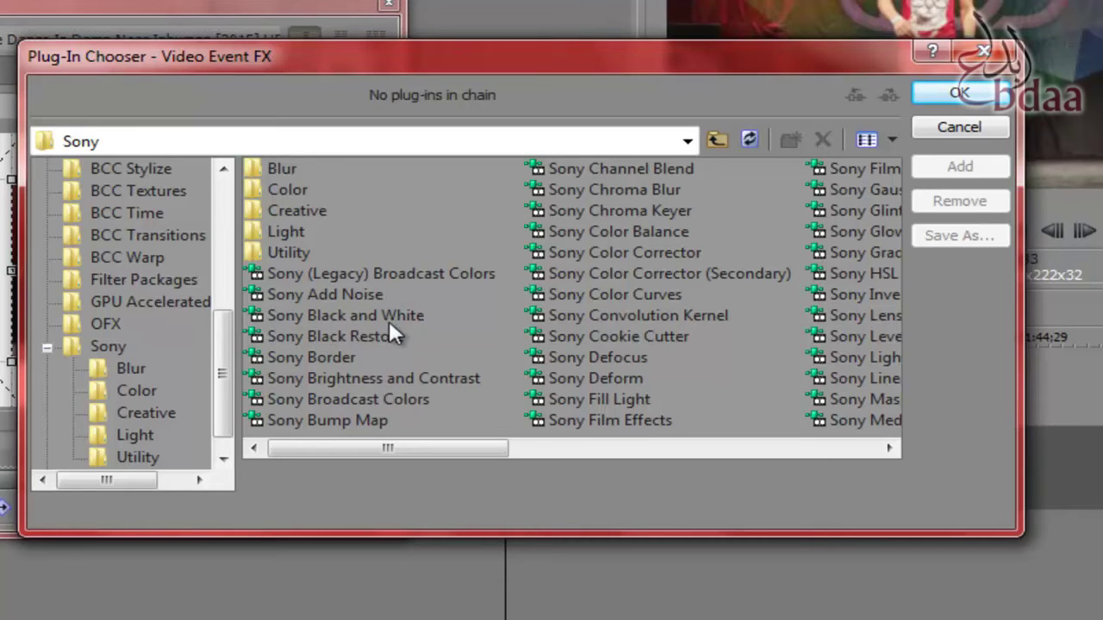
Add Sony Black and White and Color Curves, remove Color Curves, and apply the chain.
left_click(326, 313)
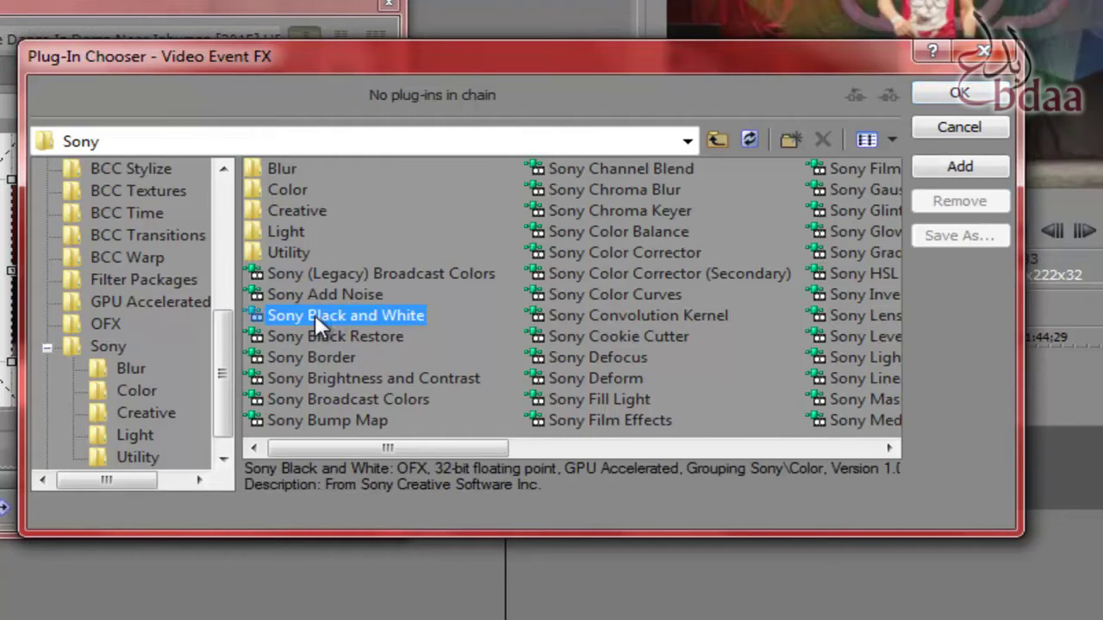
double_click(314, 314)
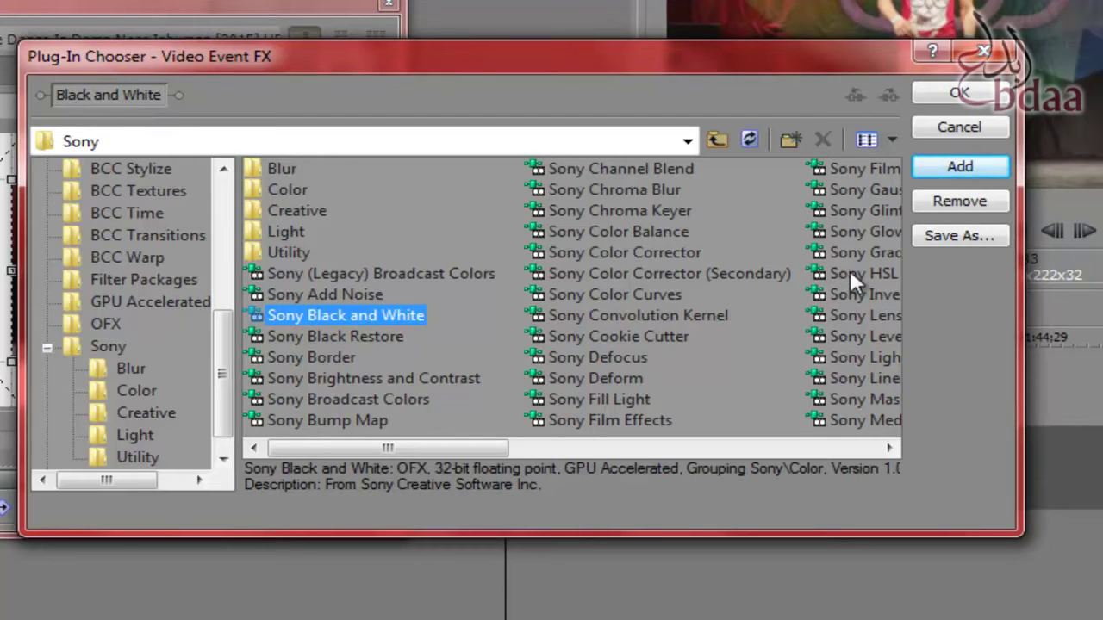
double_click(592, 296)
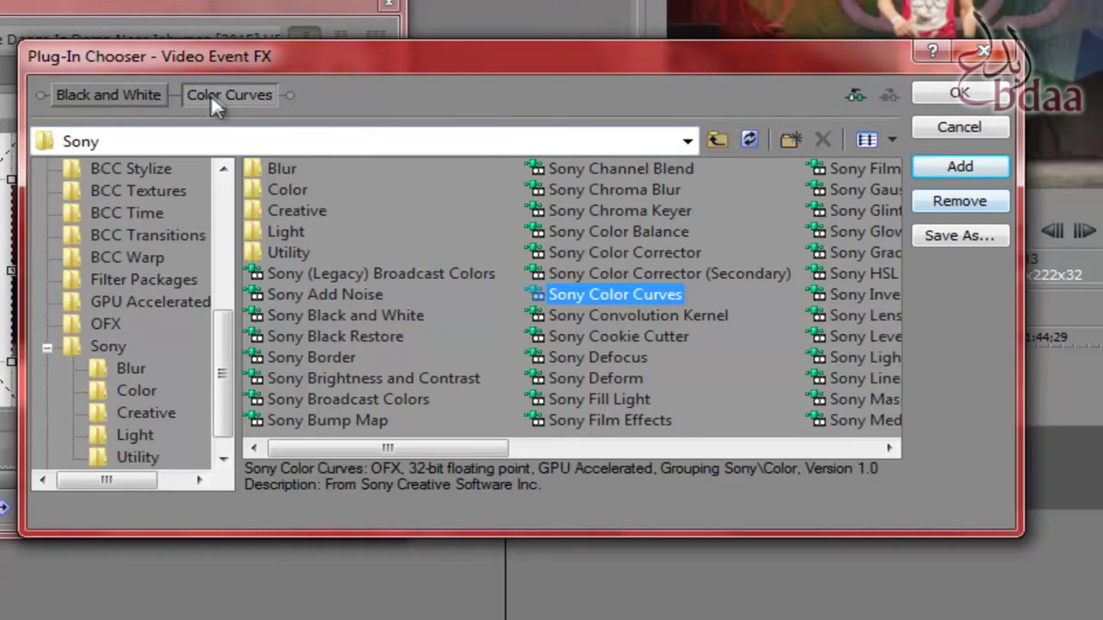
left_click(959, 200)
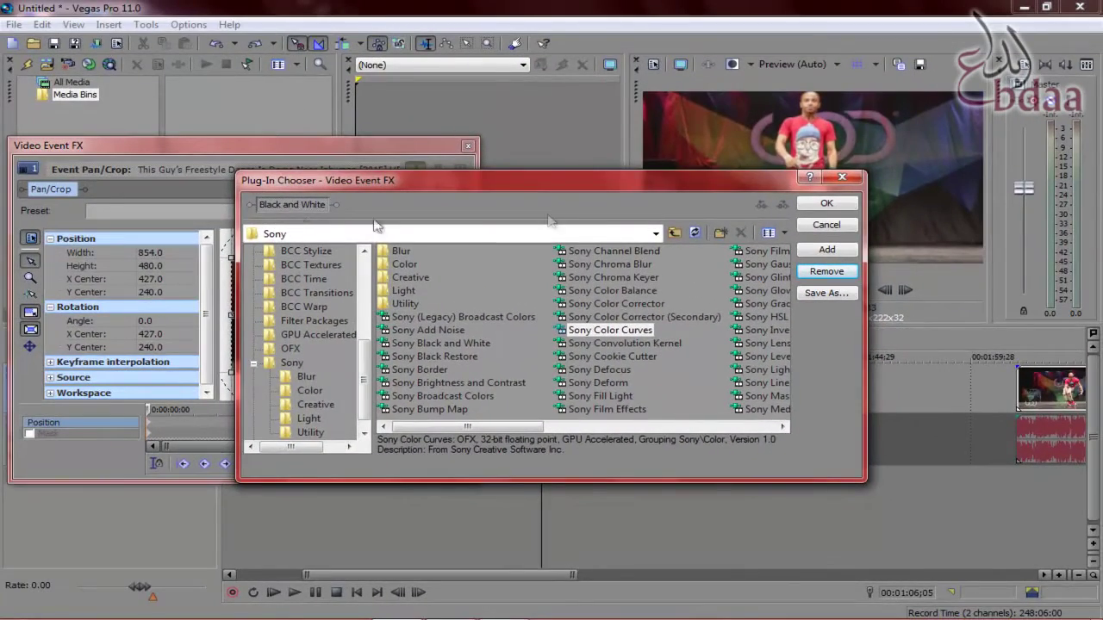
left_click(825, 205)
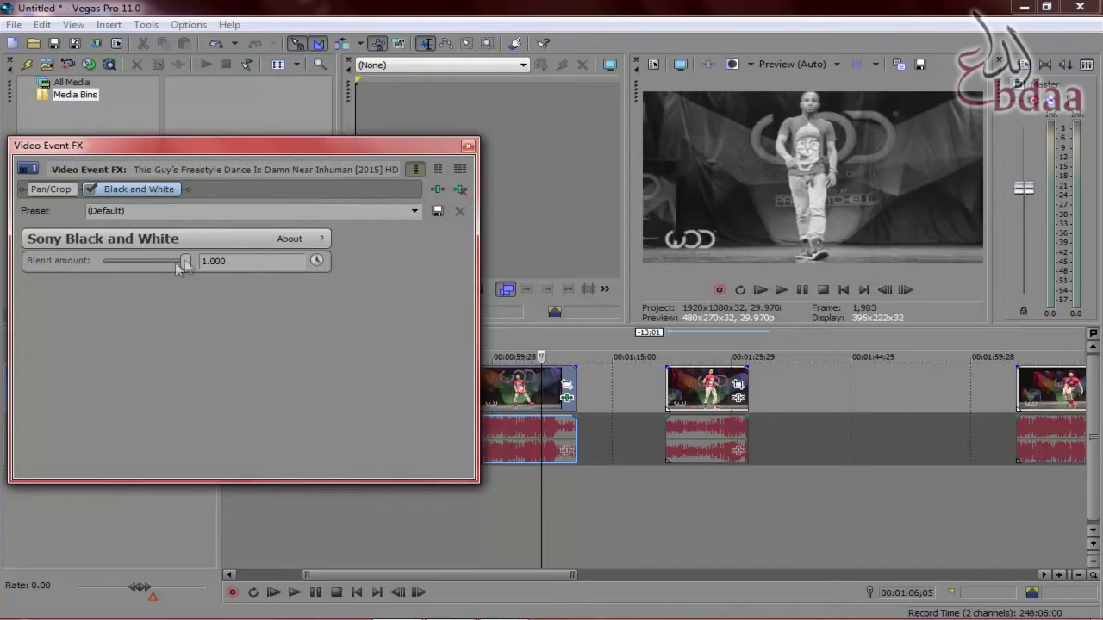
Try the Black and White blend at 0 and 0.526, settle on 1.000, then close the window.
left_click_drag(182, 260, 102, 269)
left_click_drag(84, 270, 144, 271)
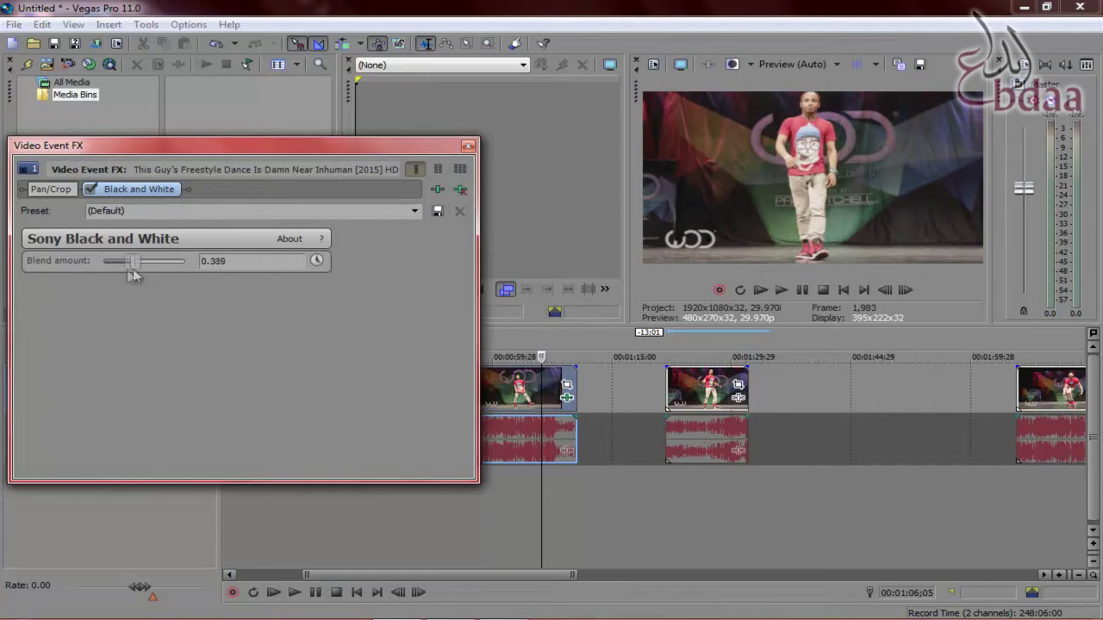
left_click_drag(144, 271, 283, 280)
left_click(468, 146)
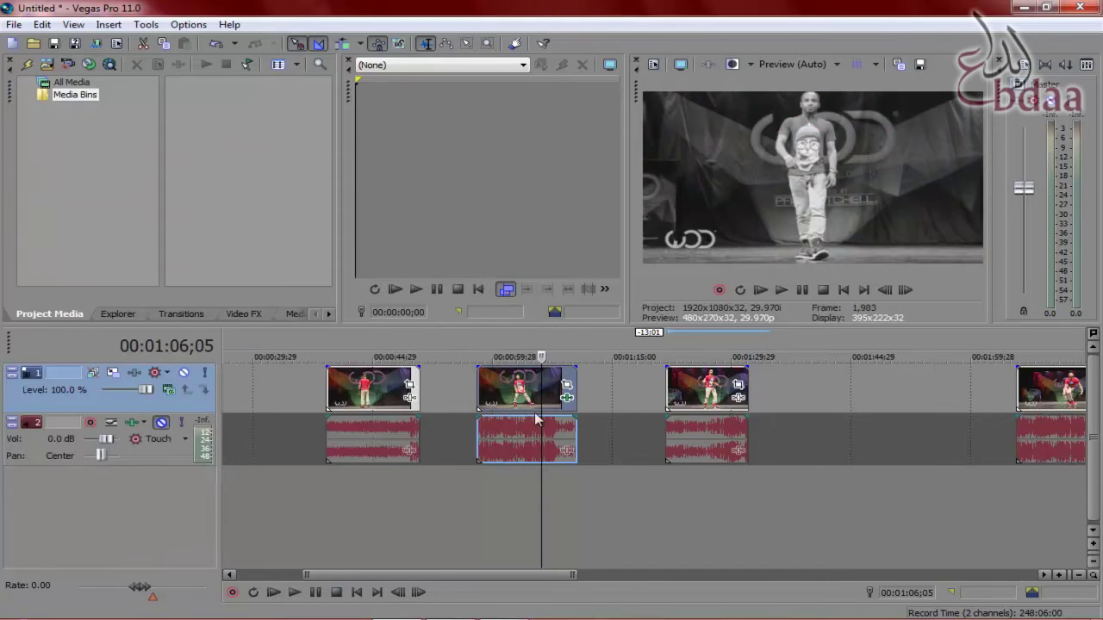
Play the grayscale clip from 00:01:01;26 as a preview, then bring up its effect options.
left_click(506, 391)
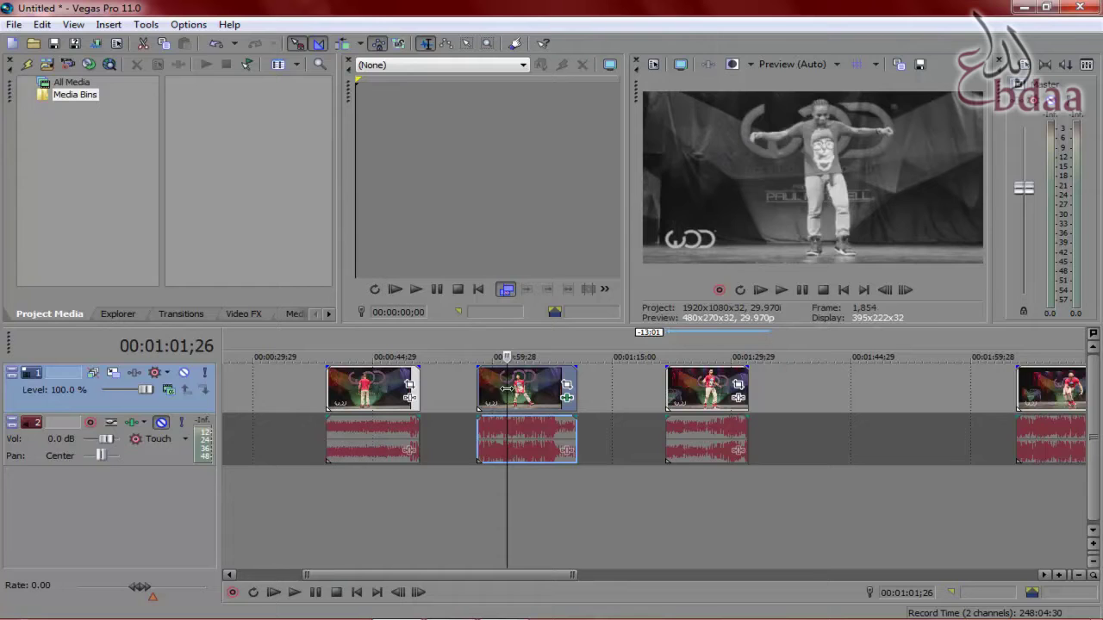
key("space")
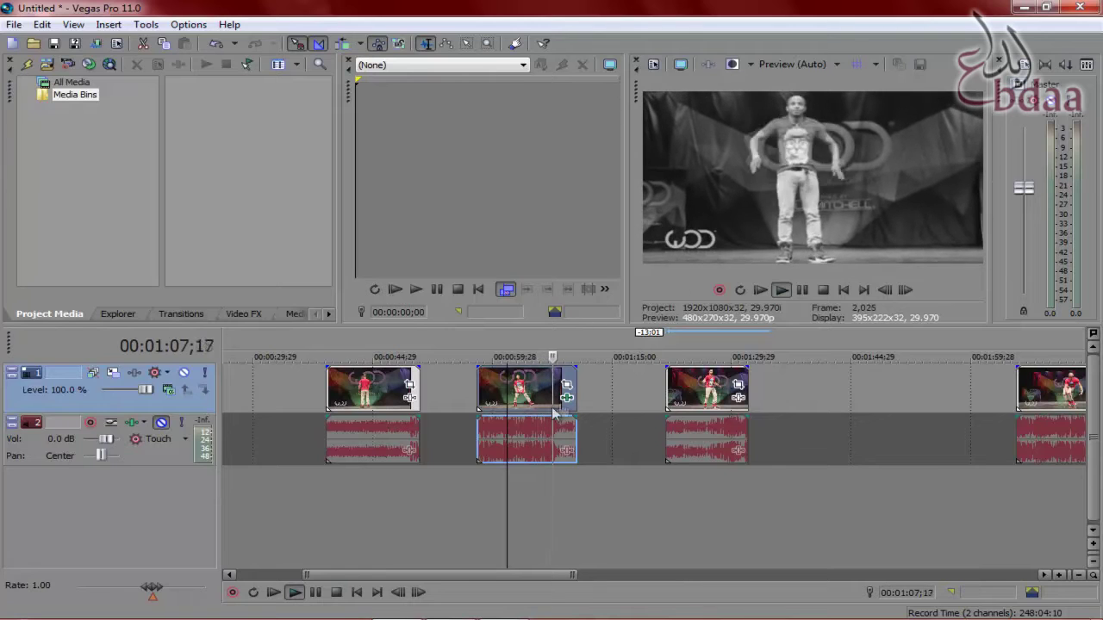
key("space")
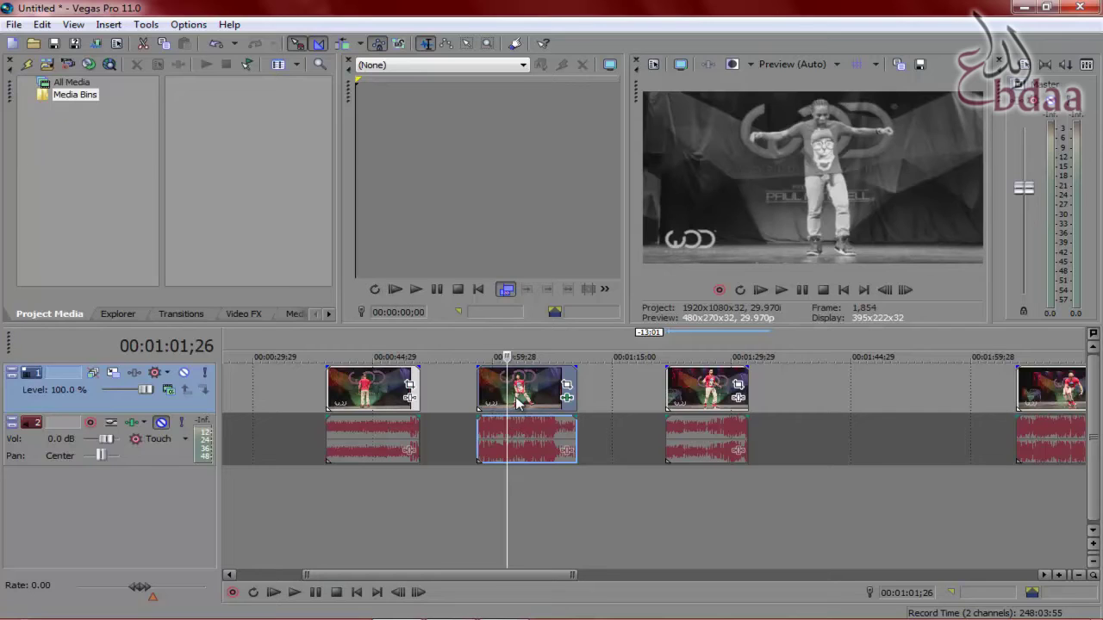
right_click(566, 399)
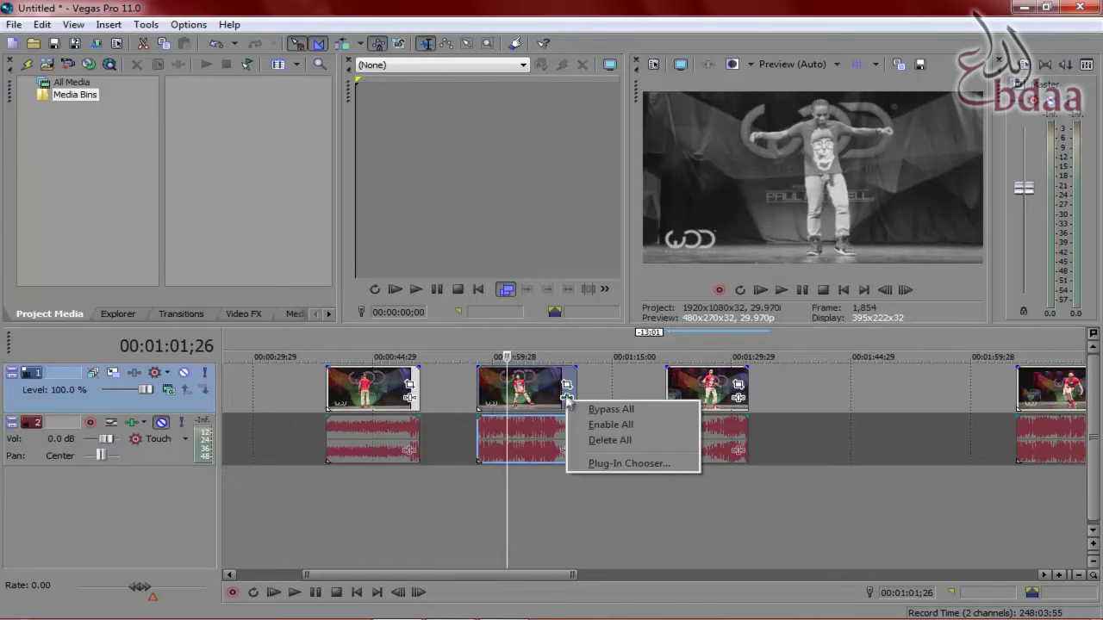
Delete all effects from the clip and pick Sony Film Effects in the reopened chooser.
left_click(625, 443)
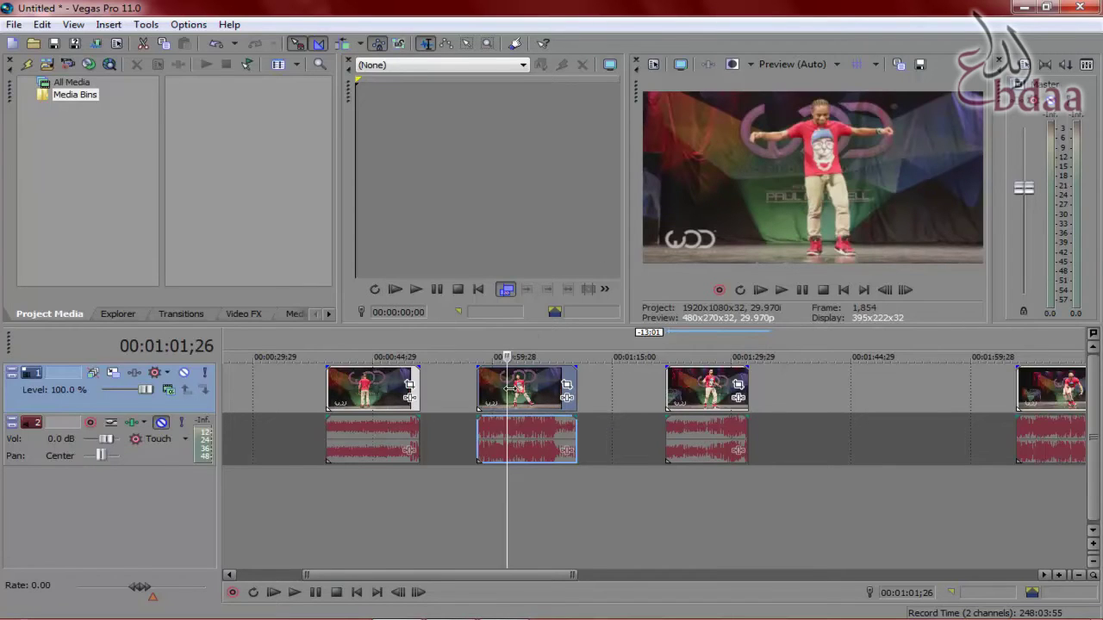
left_click(565, 400)
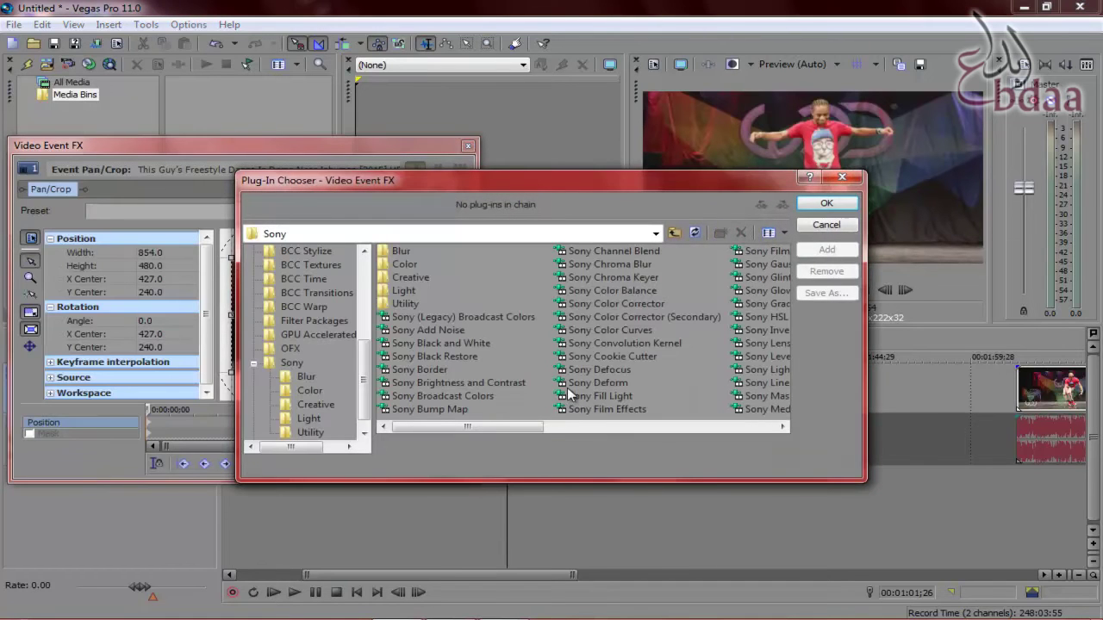
left_click(606, 411)
Add Sony Film Effects to the middle clip's effect chain.
double_click(606, 411)
left_click(839, 203)
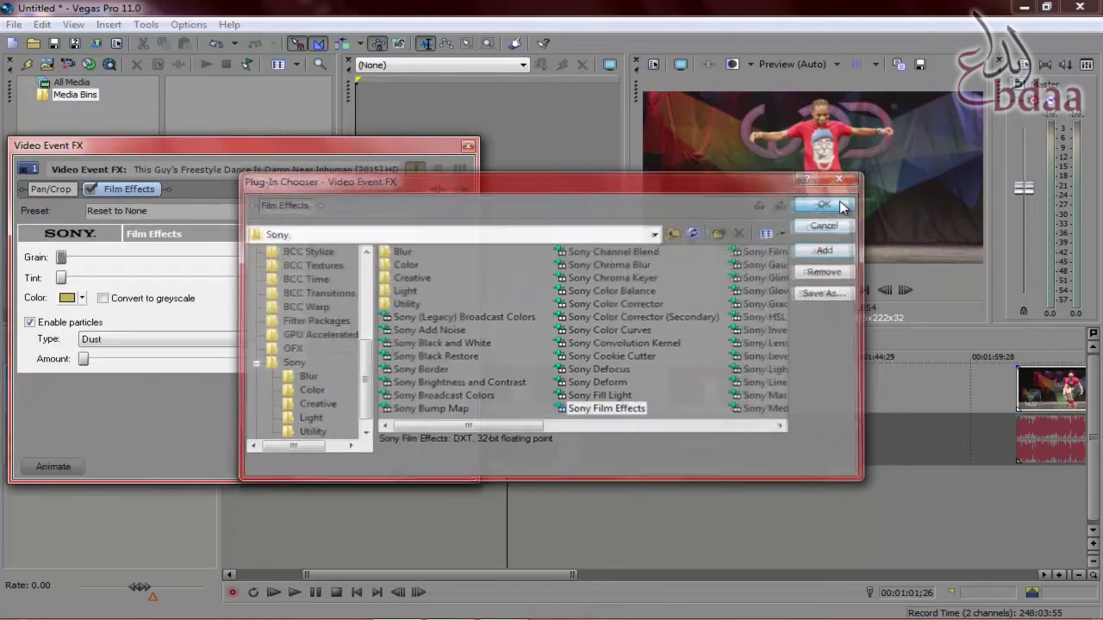
mouse_move(304, 147)
left_mouse_down()
mouse_move(365, 144)
mouse_move(361, 162)
left_mouse_up()
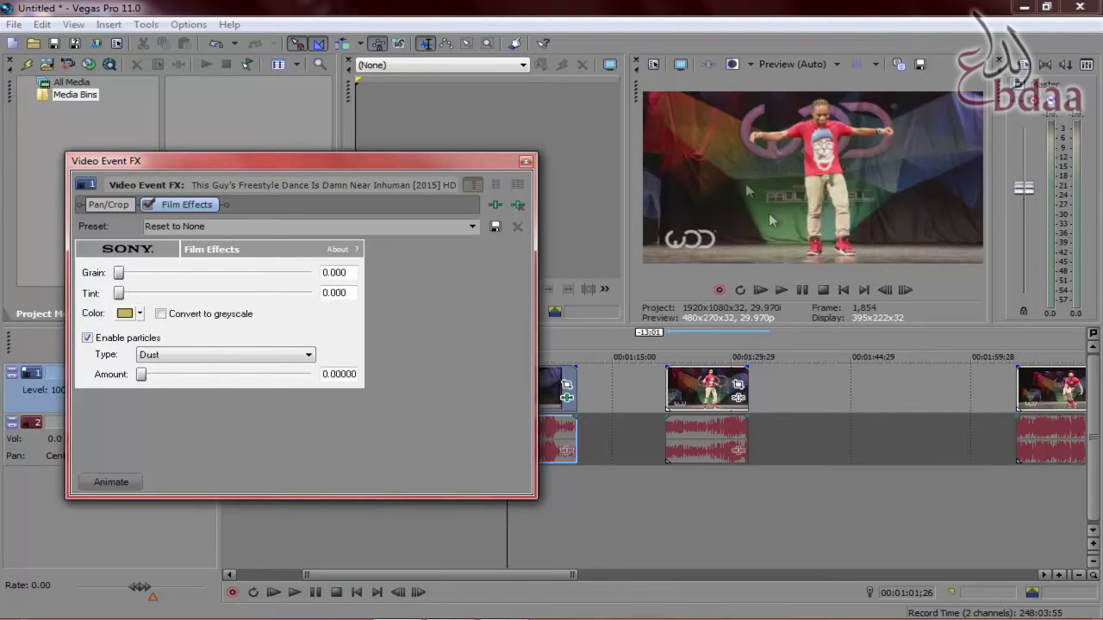
Dock the Video Event FX settings window into the top-left of the main layout.
left_click_drag(482, 164, 446, 23)
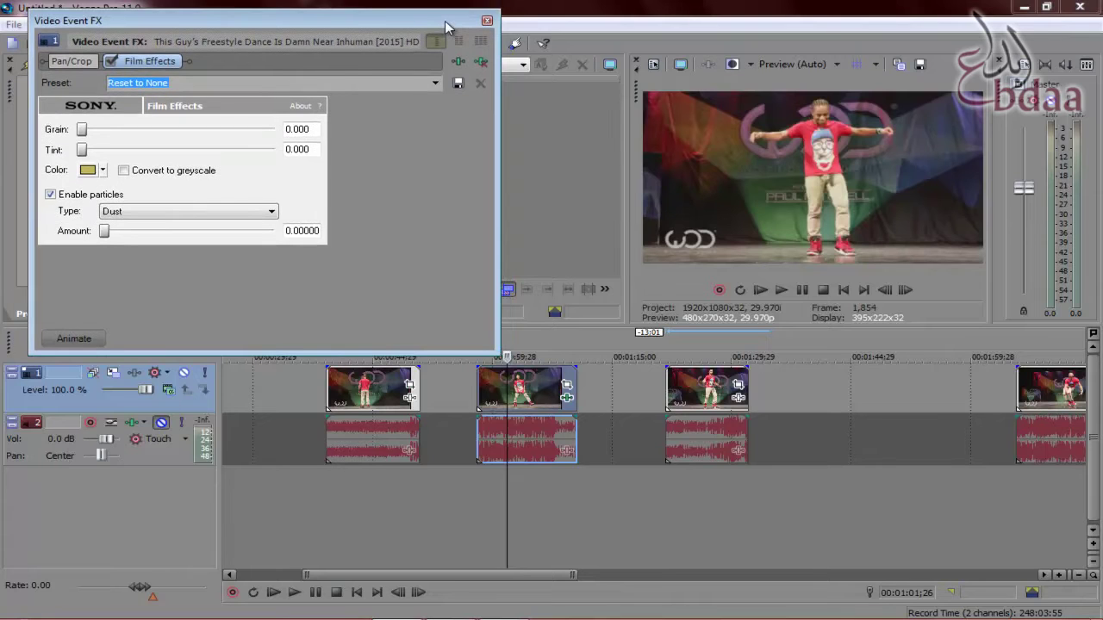
left_click_drag(446, 23, 514, 182)
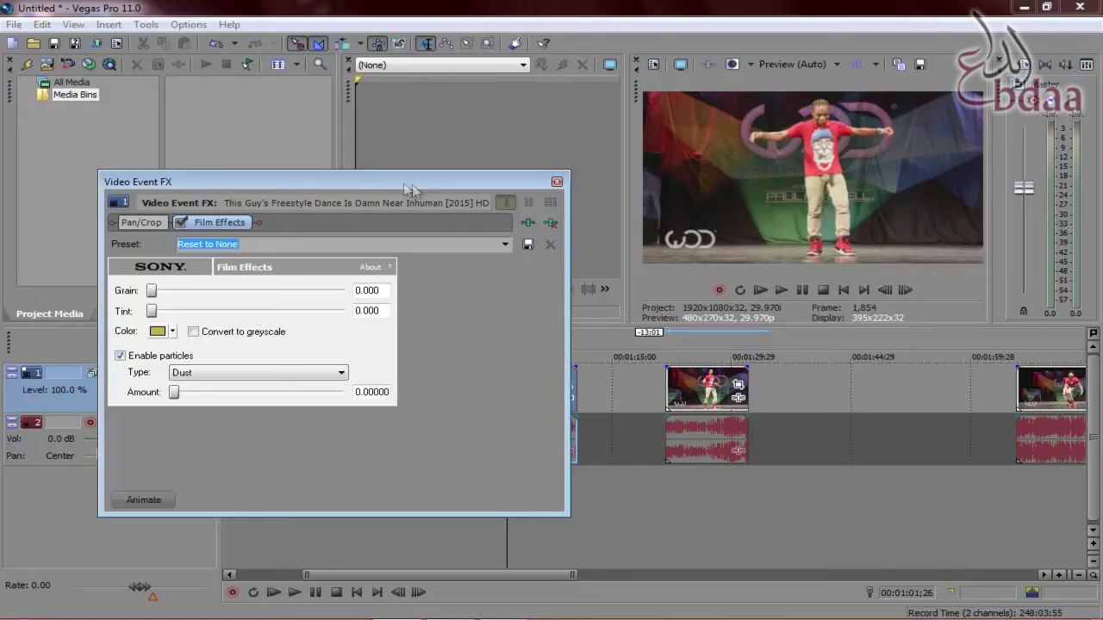
left_click_drag(410, 183, 371, 136)
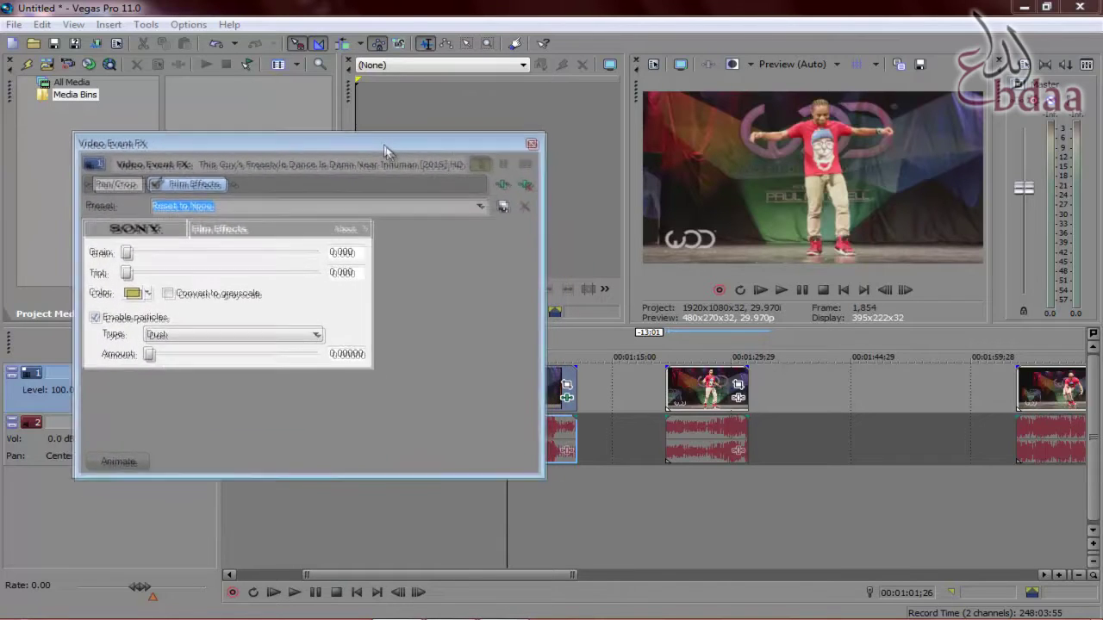
left_click_drag(371, 136, 344, 105)
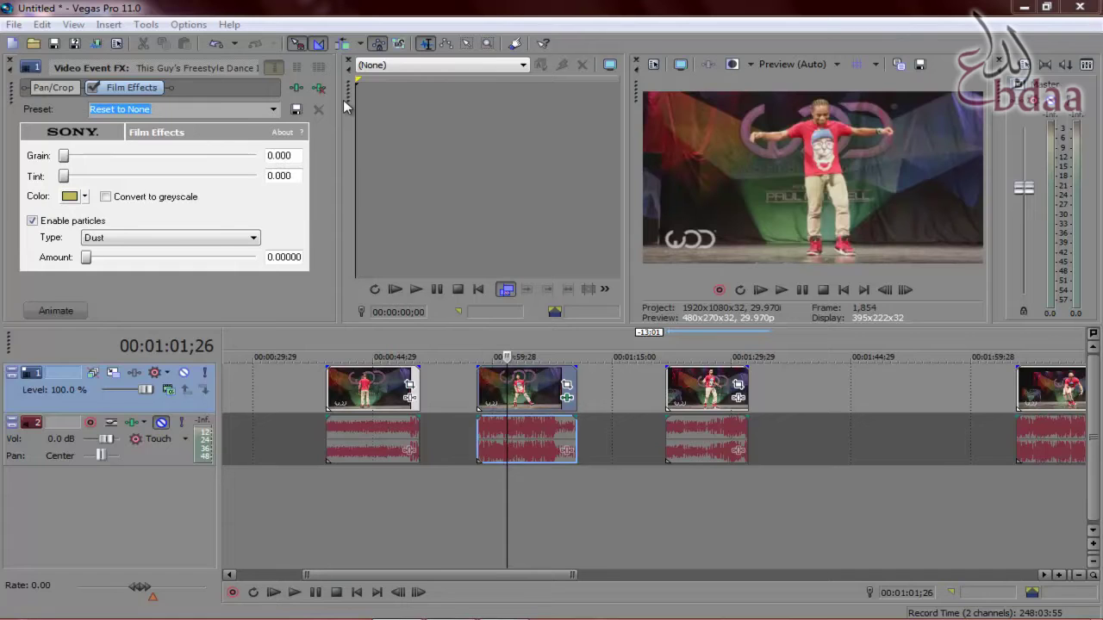
left_click(339, 100)
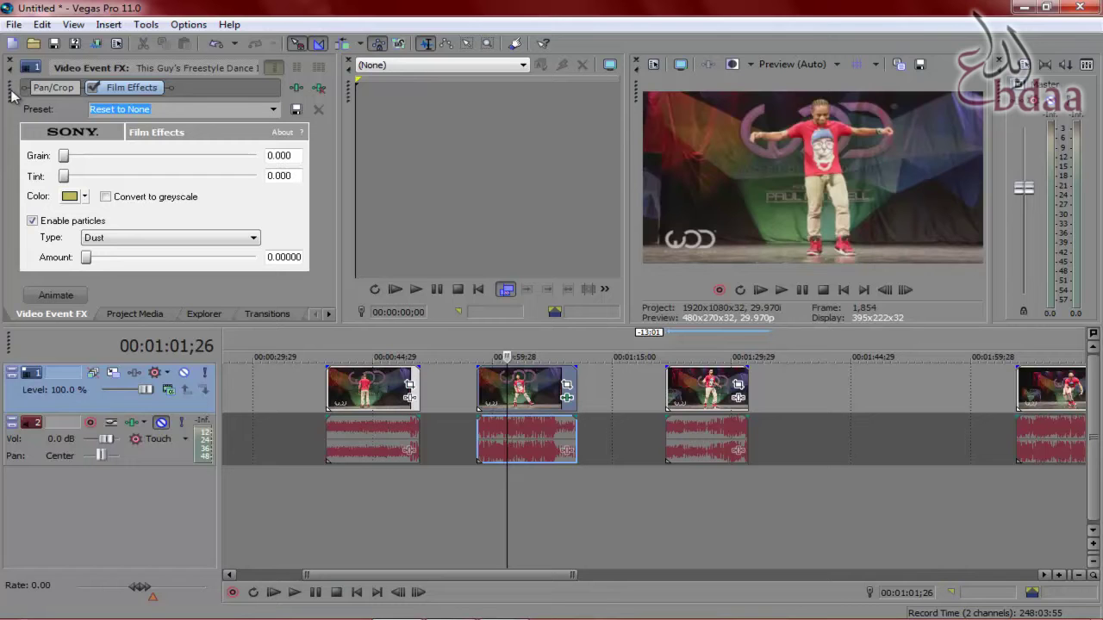
Redock the effect settings beside Project Media and select the third clip at 00:01:25;28.
mouse_move(24, 104)
left_mouse_down()
mouse_move(196, 154)
mouse_move(377, 141)
mouse_move(417, 113)
left_mouse_up()
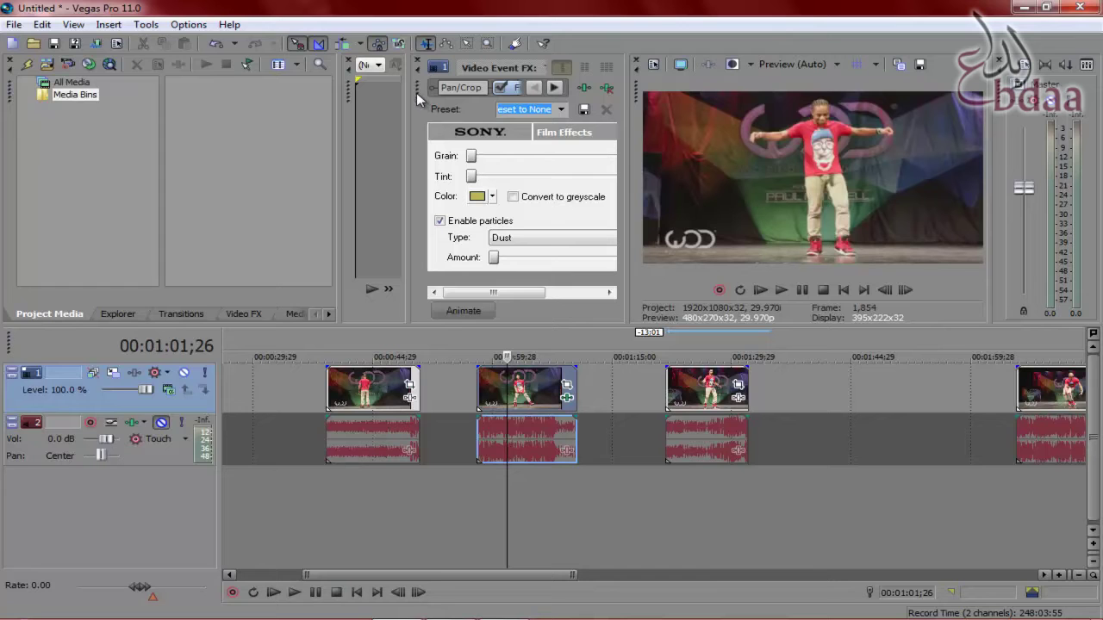
mouse_move(416, 92)
left_mouse_down()
mouse_move(164, 62)
mouse_move(93, 42)
left_mouse_up()
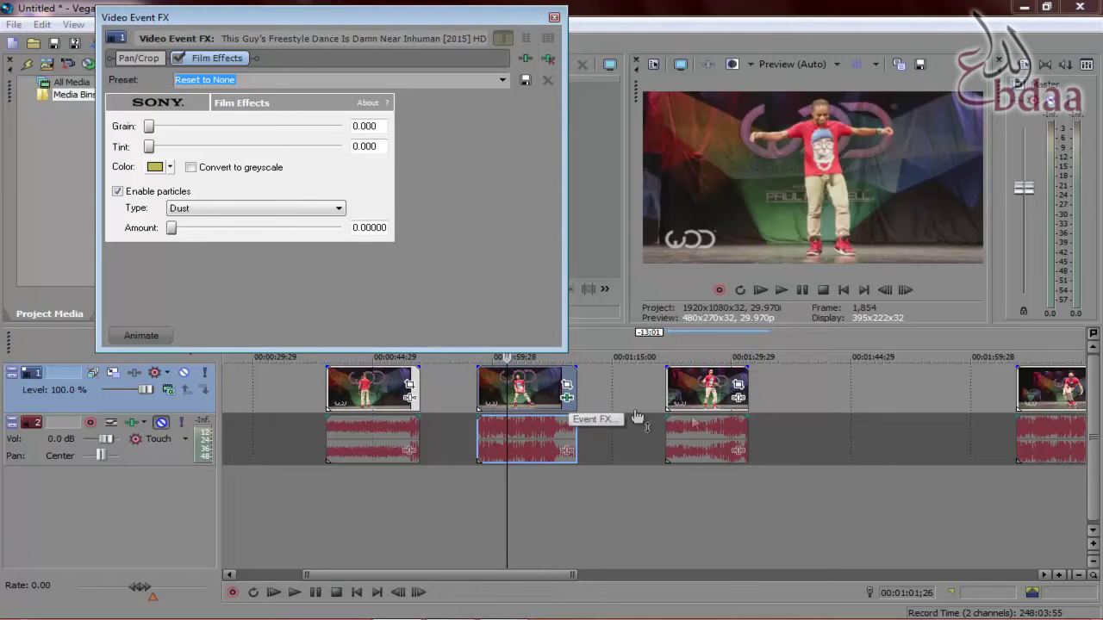
left_click(697, 392)
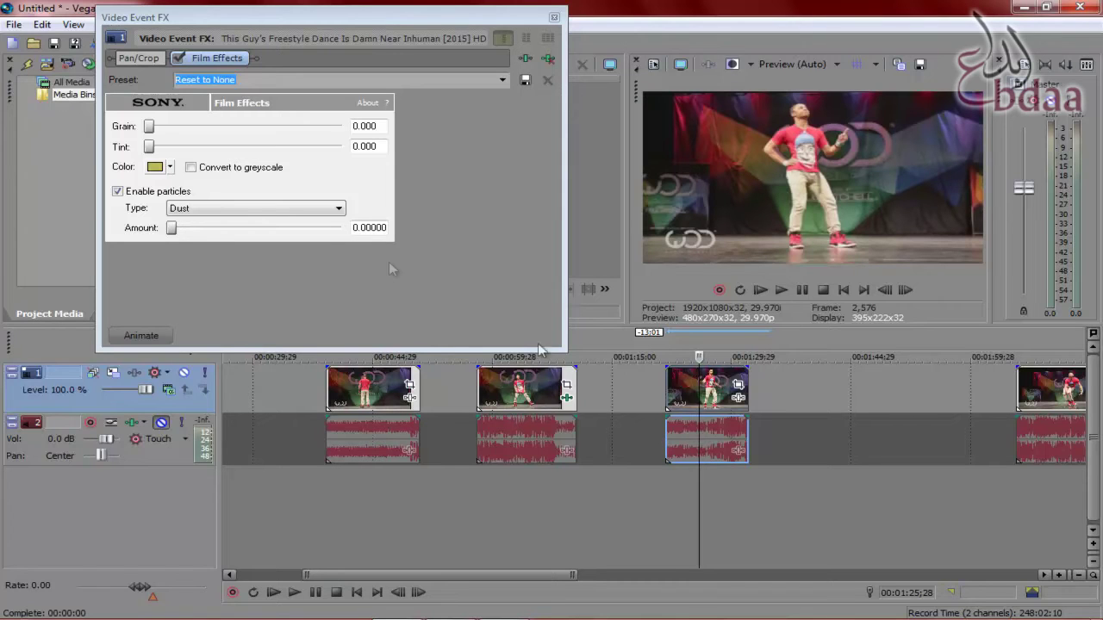
Experiment with Film Effects grain up to about 0.634 and nudge the tint slider.
mouse_move(148, 126)
left_mouse_down()
mouse_move(211, 131)
mouse_move(236, 153)
left_mouse_up()
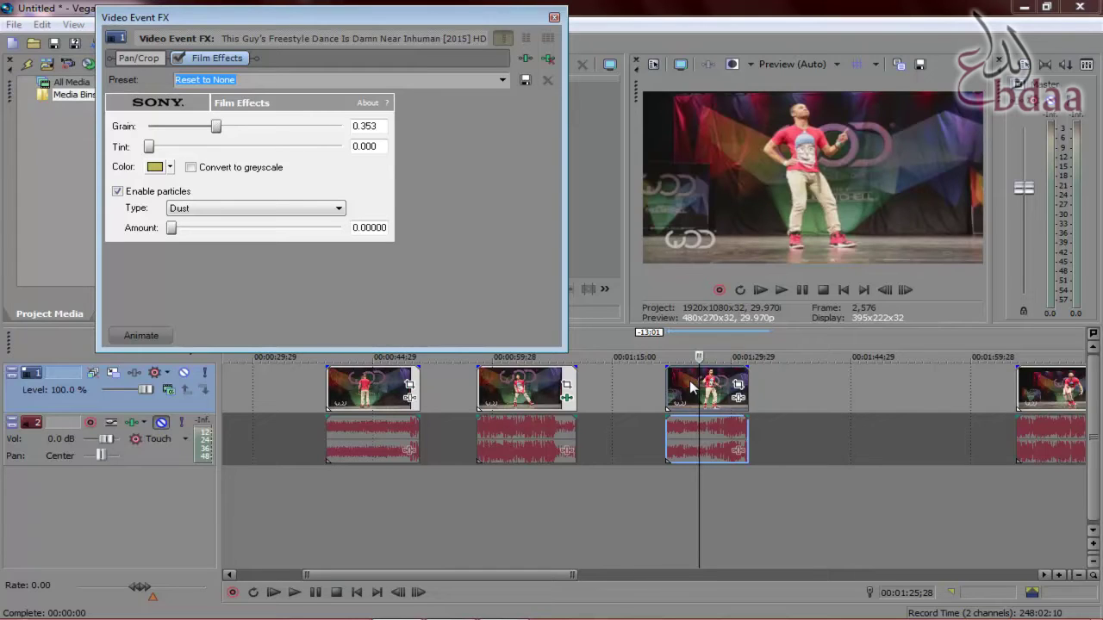
left_click_drag(217, 126, 272, 127)
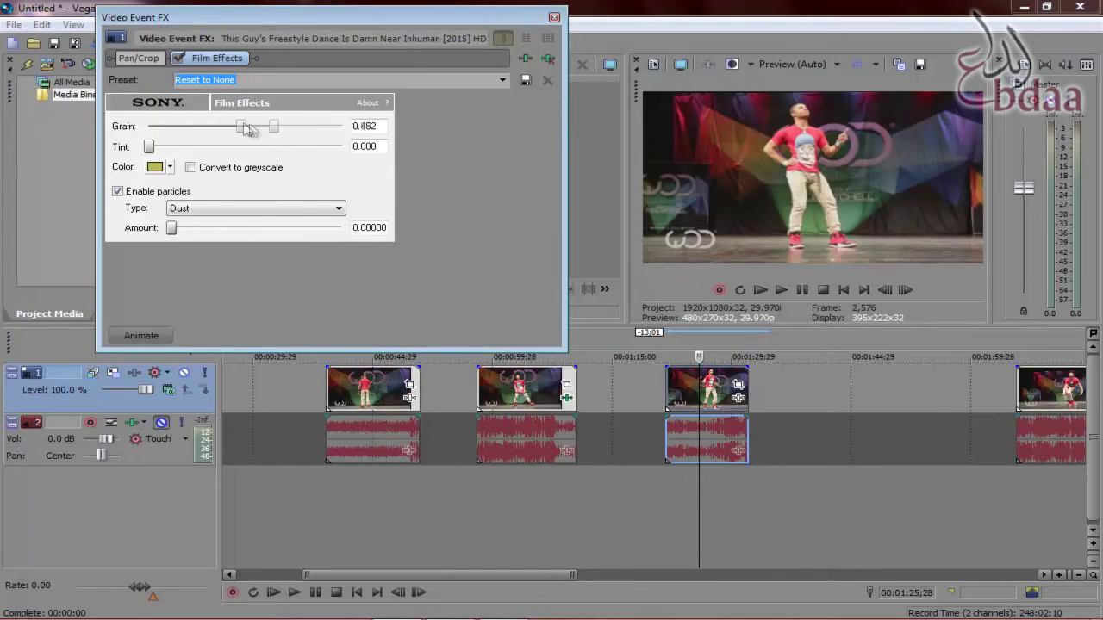
mouse_move(150, 146)
left_mouse_down()
mouse_move(229, 147)
mouse_move(150, 156)
left_mouse_up()
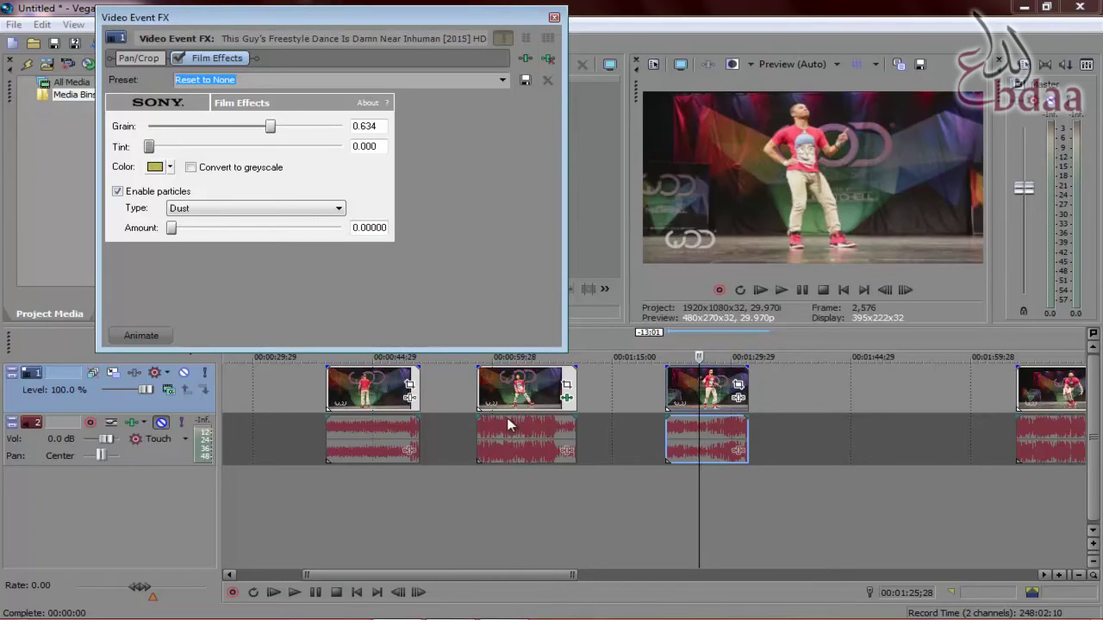
left_click(525, 395)
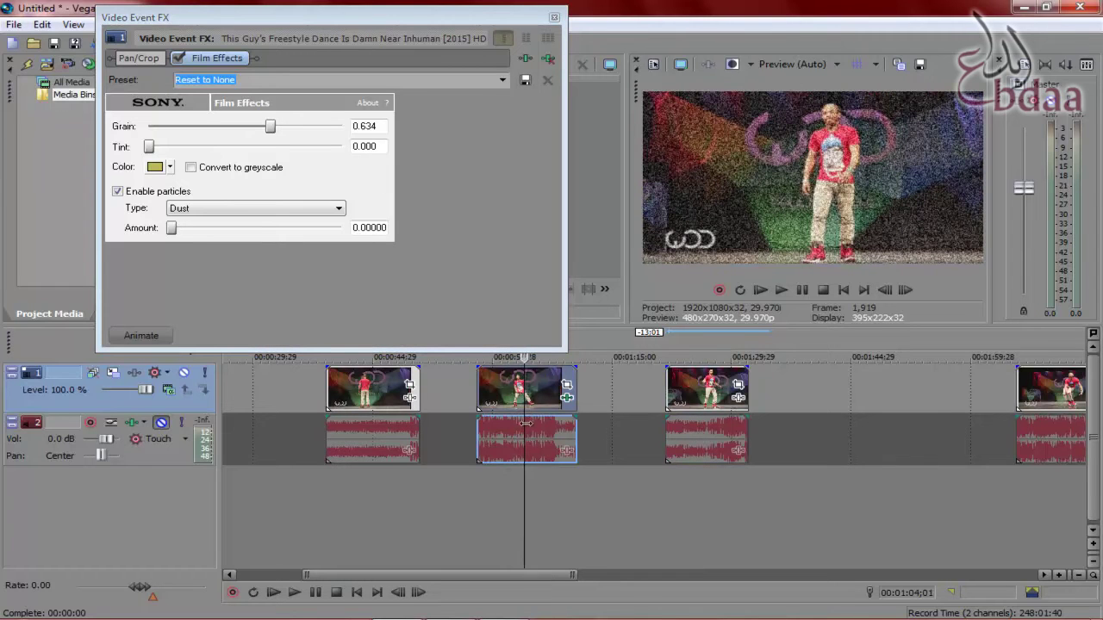
Lower the grain to 0.219 and play the second clip to preview it.
left_click_drag(269, 127, 147, 129)
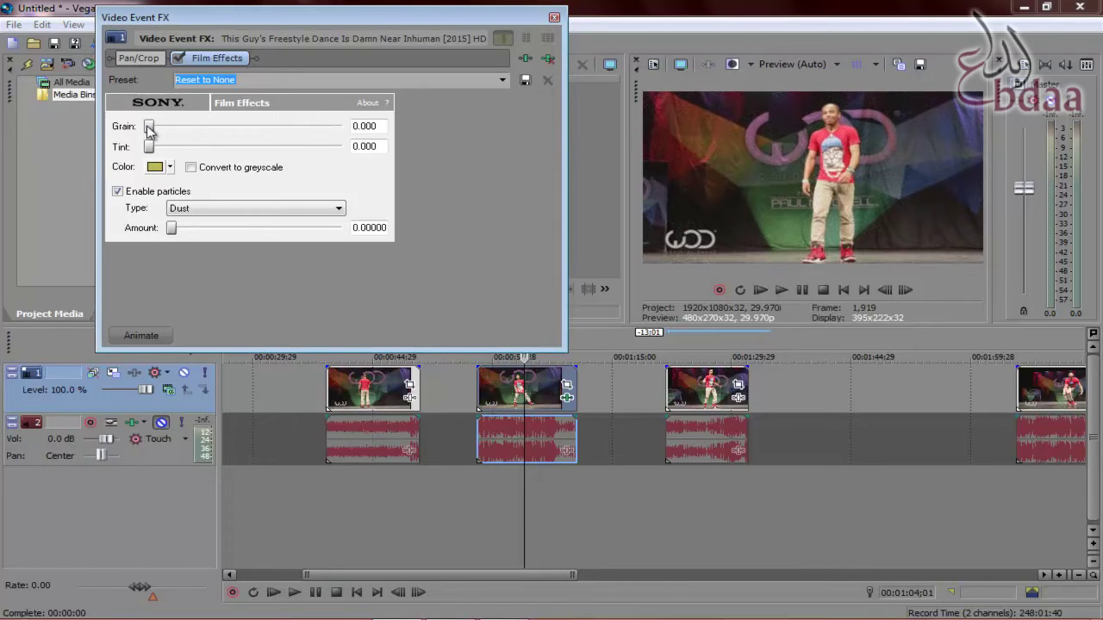
left_click_drag(155, 130, 192, 133)
left_click(501, 391)
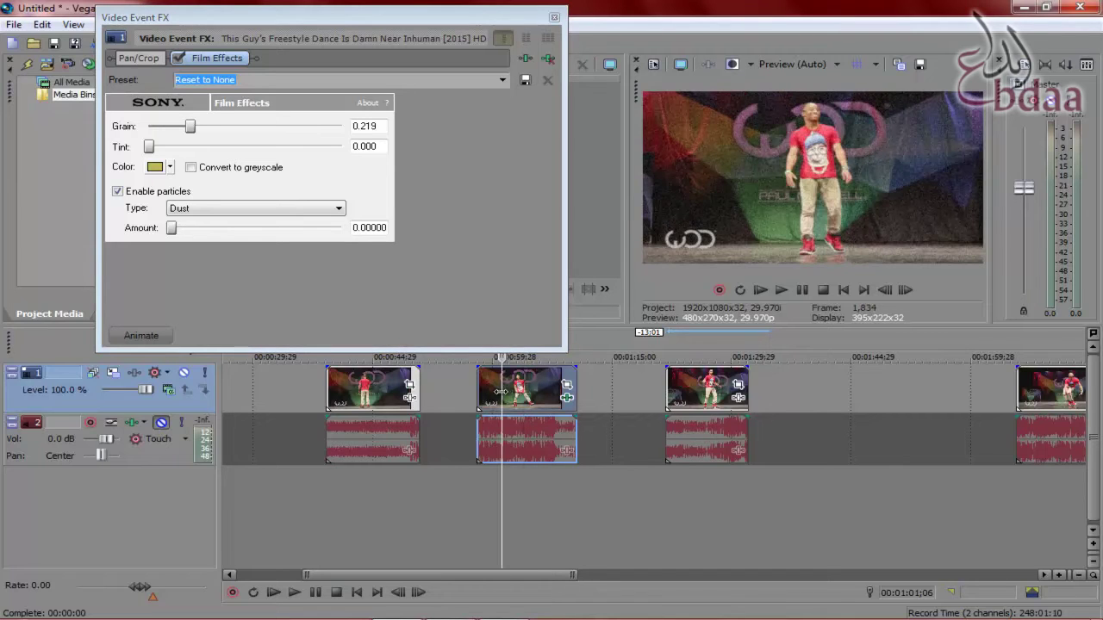
key("space")
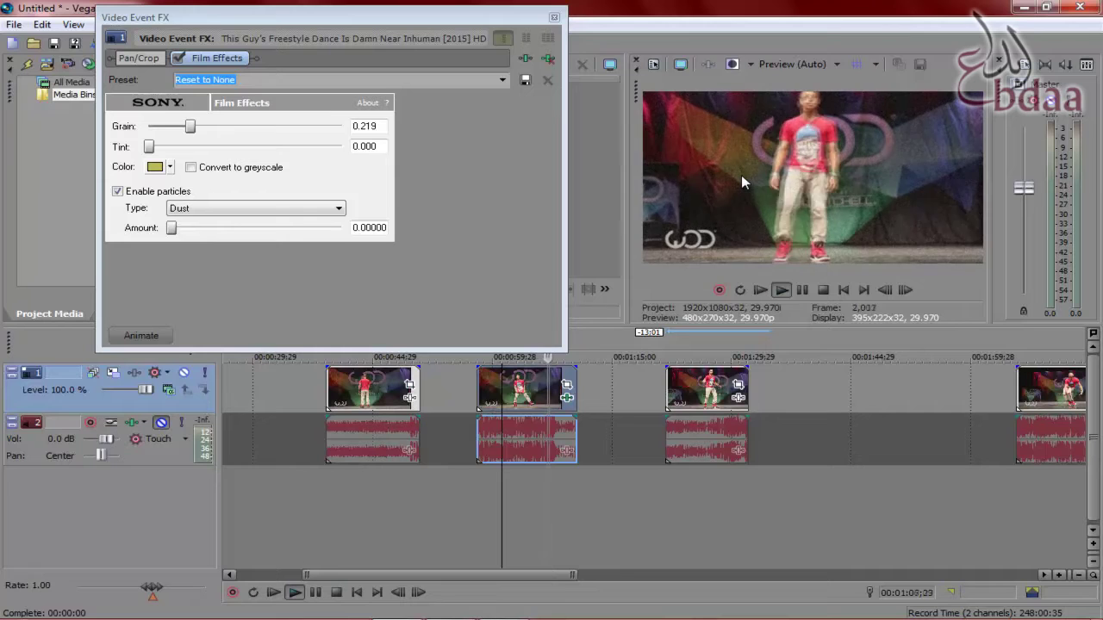
key("space")
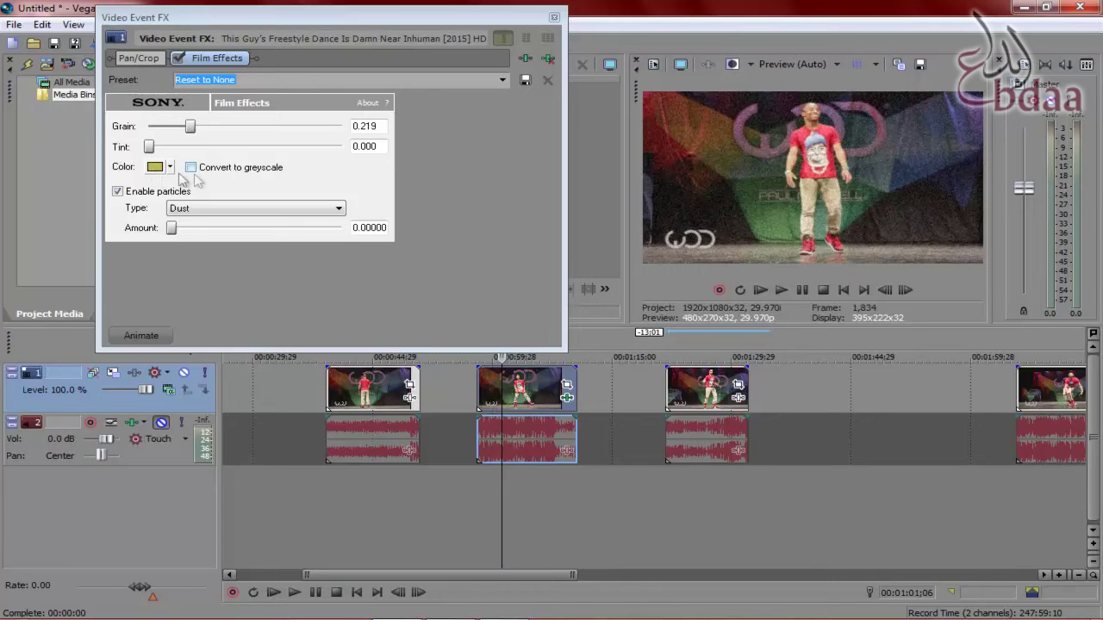
Raise the Film Effects tint to 0.330 and play the clip to preview the yellow-green cast.
mouse_move(150, 147)
left_mouse_down()
mouse_move(201, 147)
mouse_move(178, 146)
left_mouse_up()
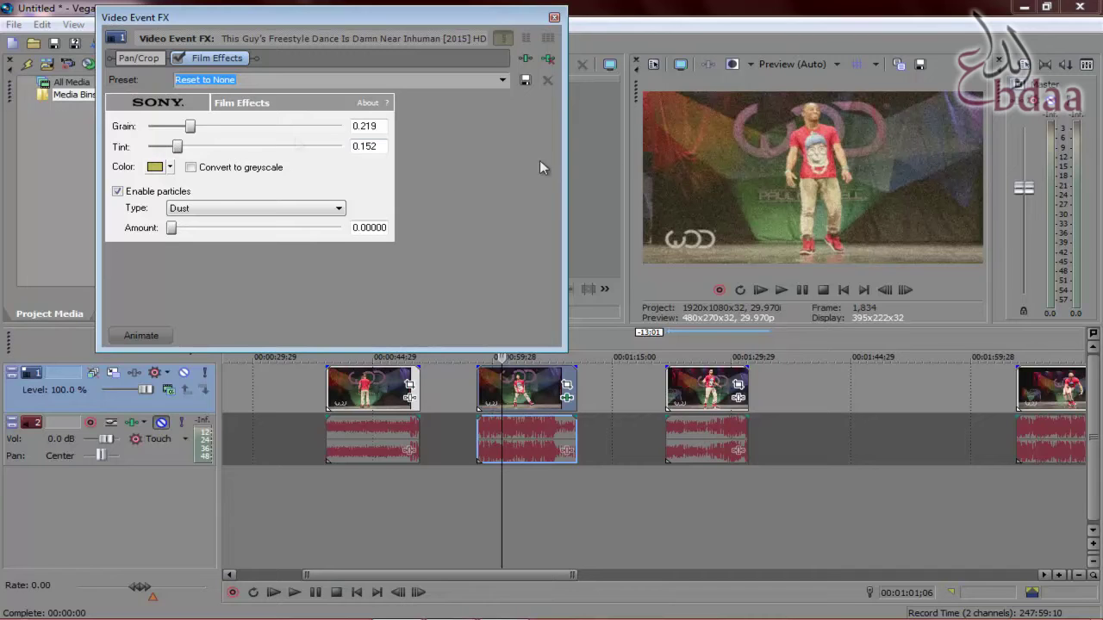
left_click_drag(177, 147, 212, 149)
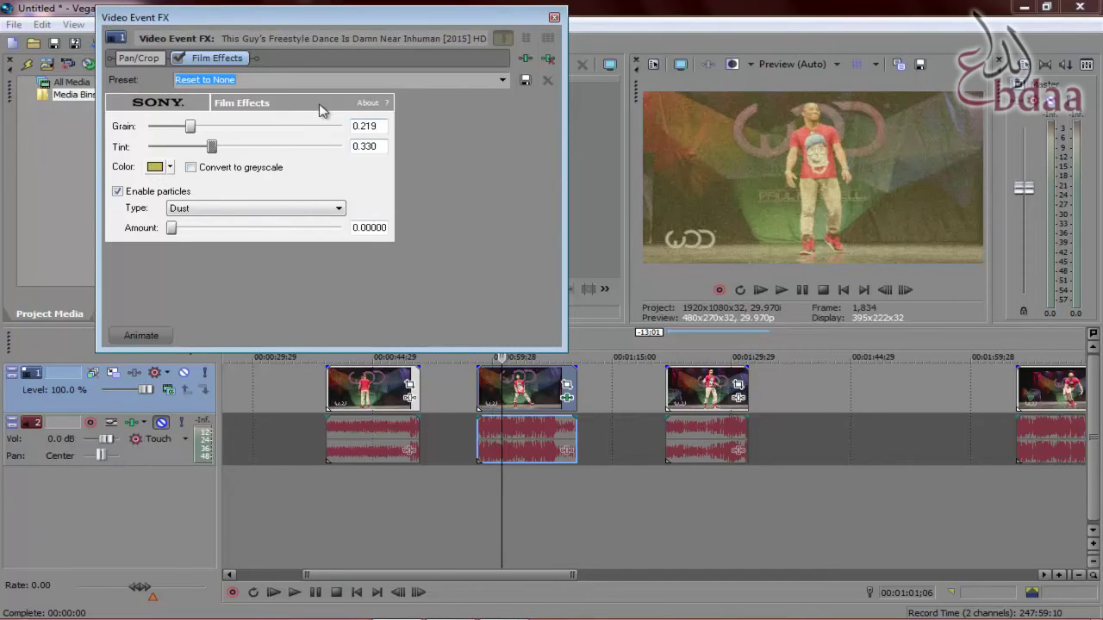
left_click(490, 389)
key("space")
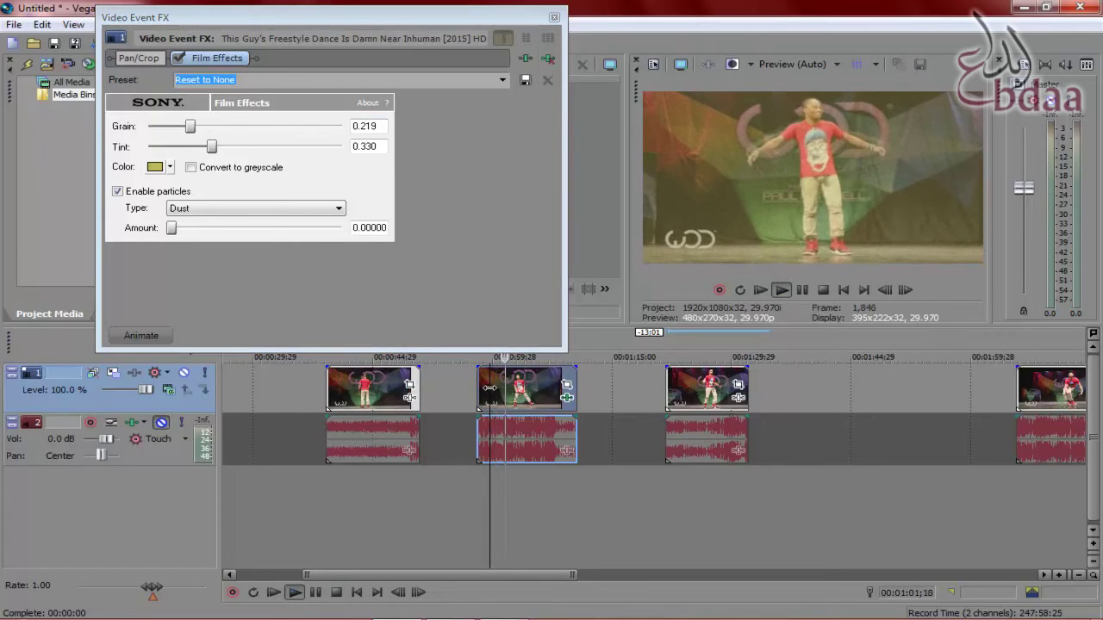
key("space")
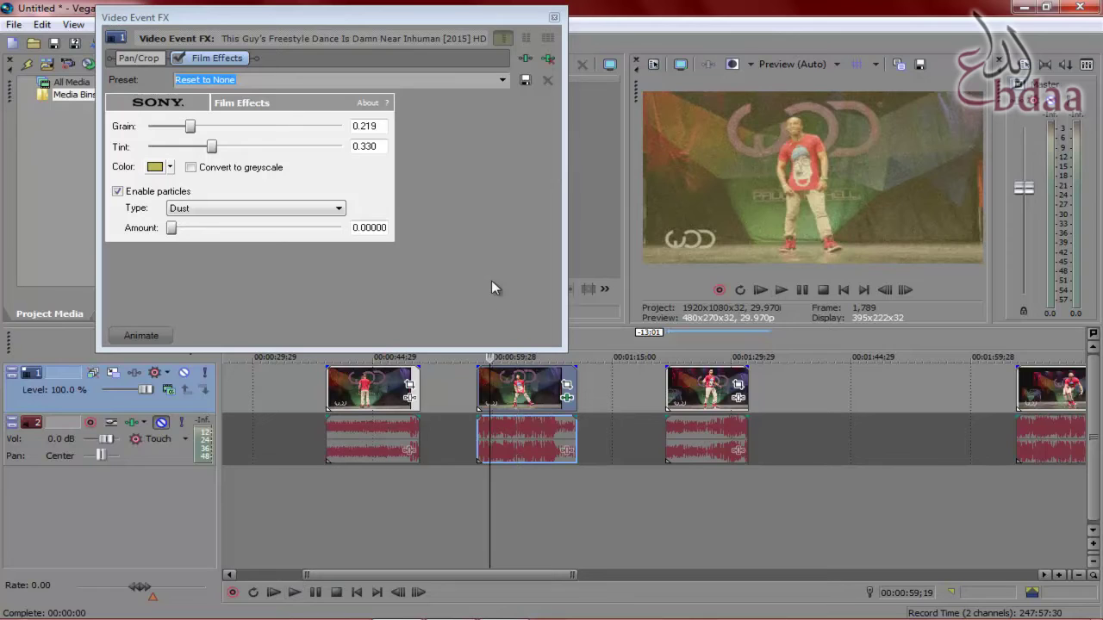
Enable Convert to greyscale in Film Effects and preview the olive-toned clip from its start.
left_click(192, 168)
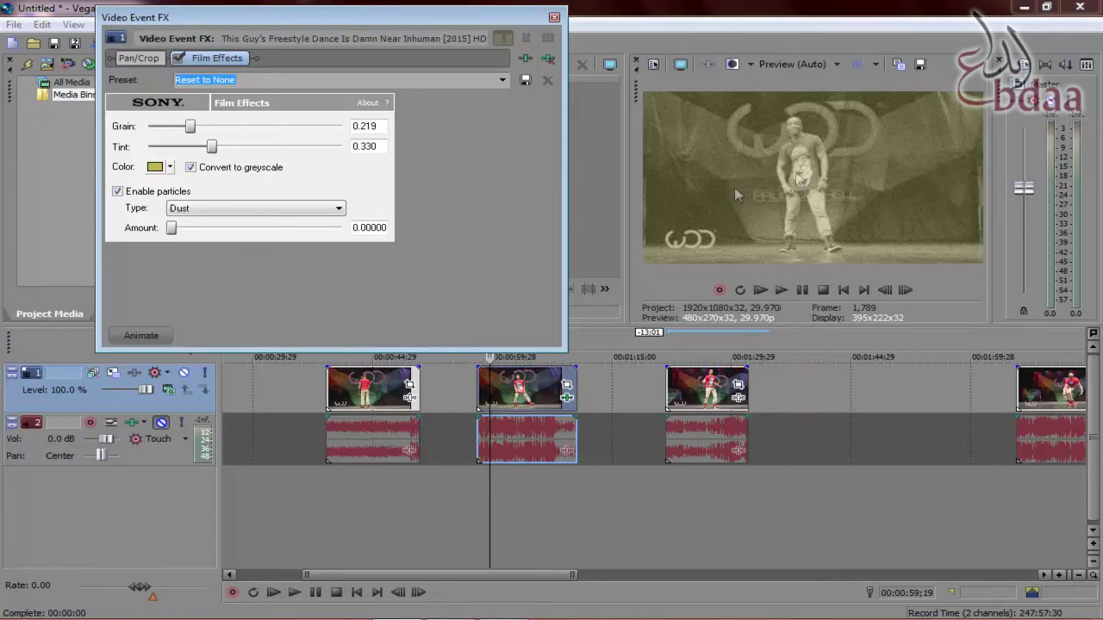
left_click(480, 379)
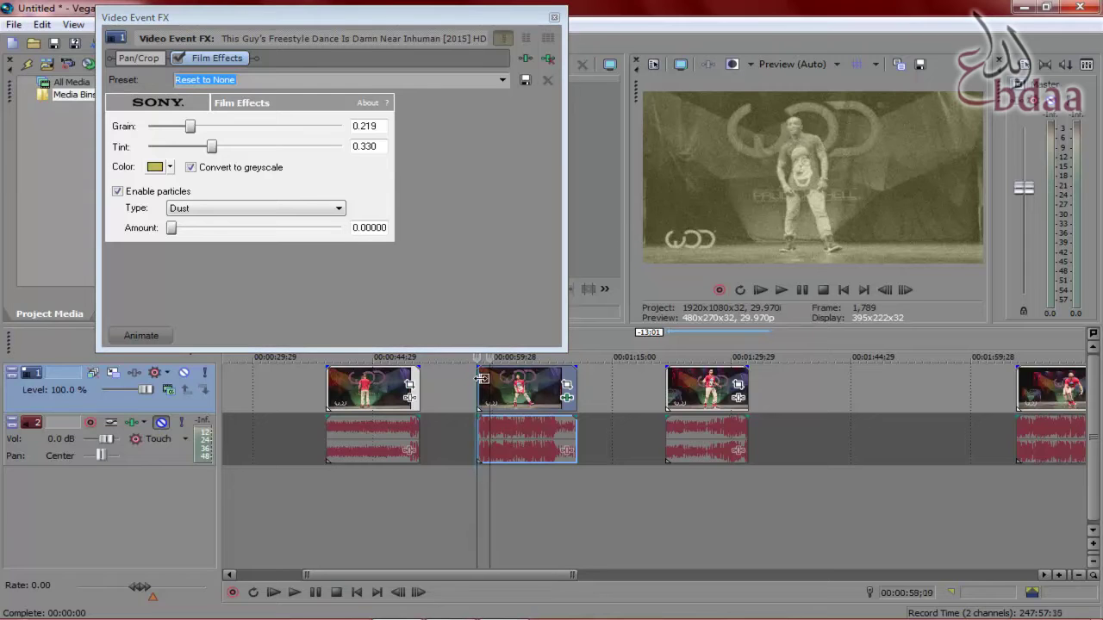
key("space")
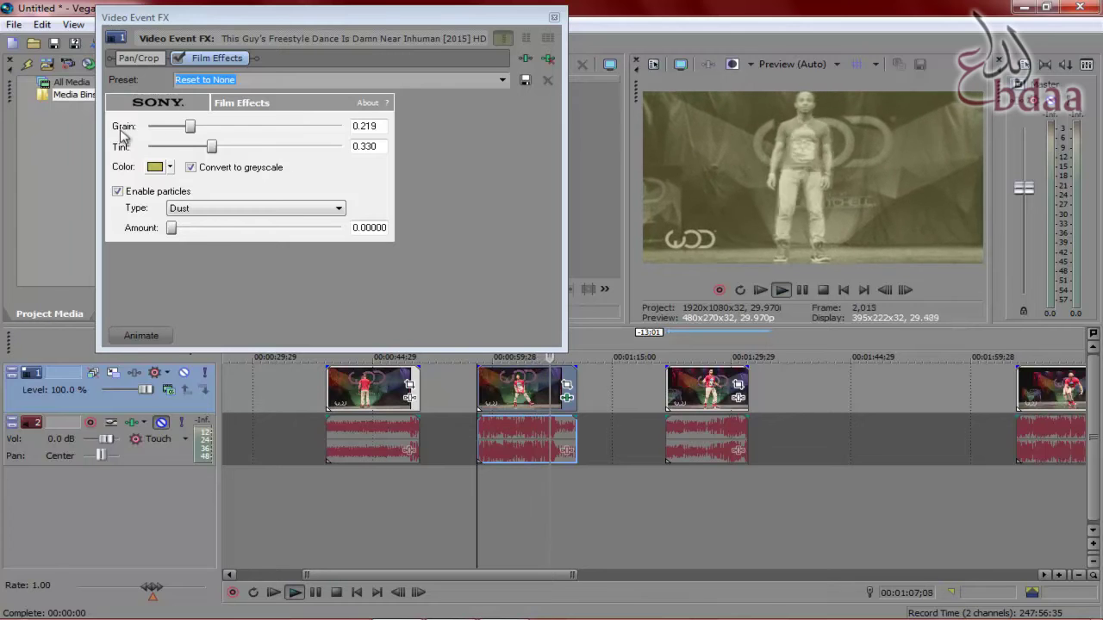
left_click(162, 167)
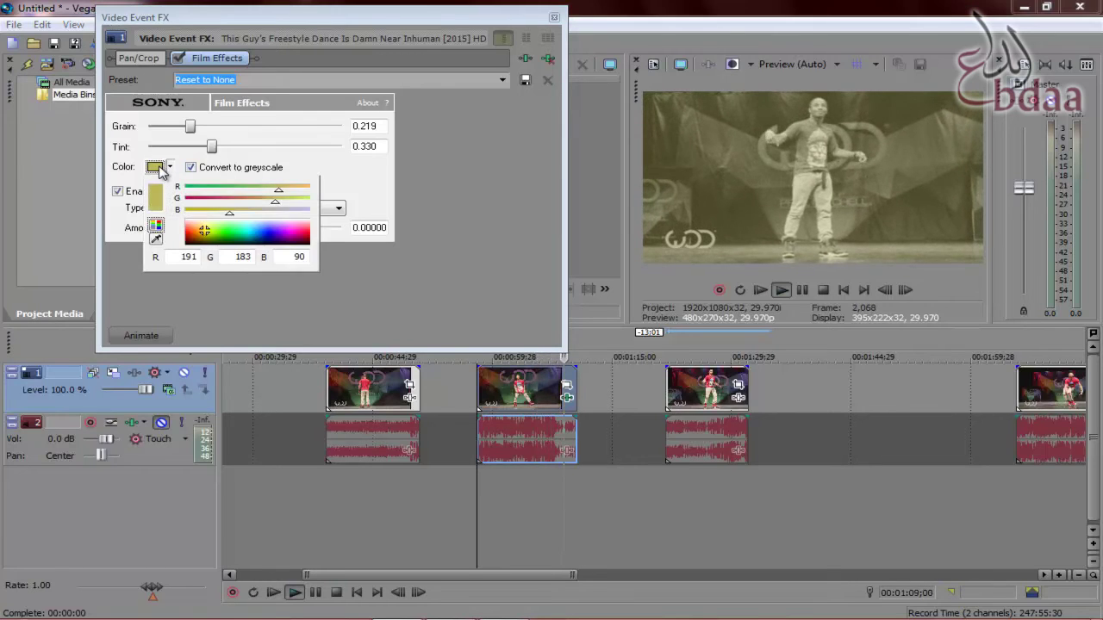
left_click(362, 185)
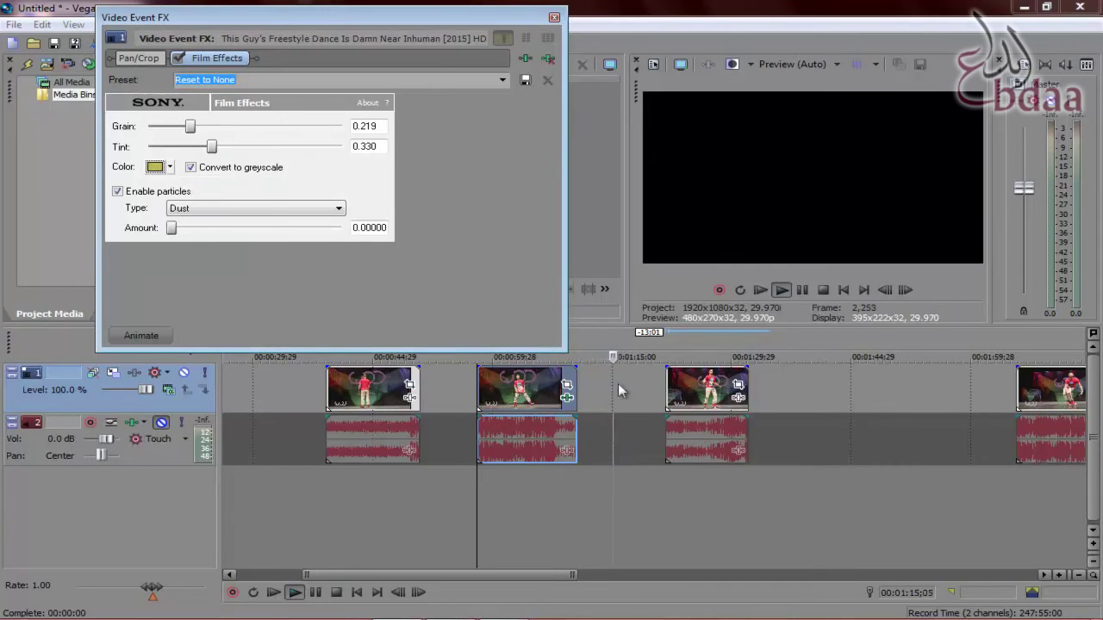
left_click(498, 385)
key("space")
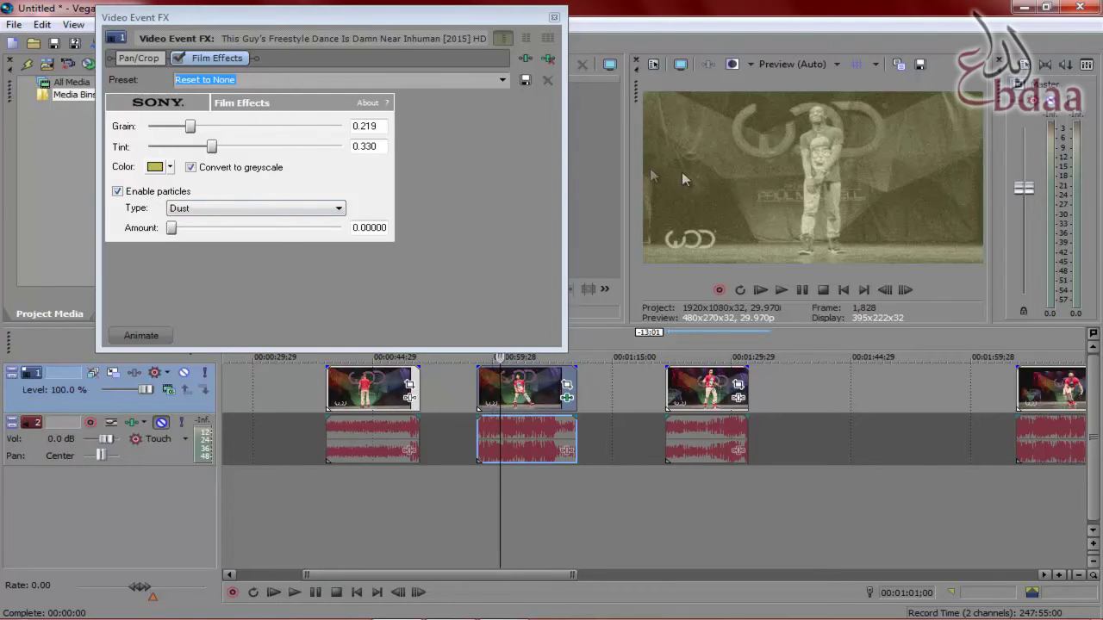
Turn off particles and greyscale, and bring Grain and Tint back to 0.000.
left_click(115, 197)
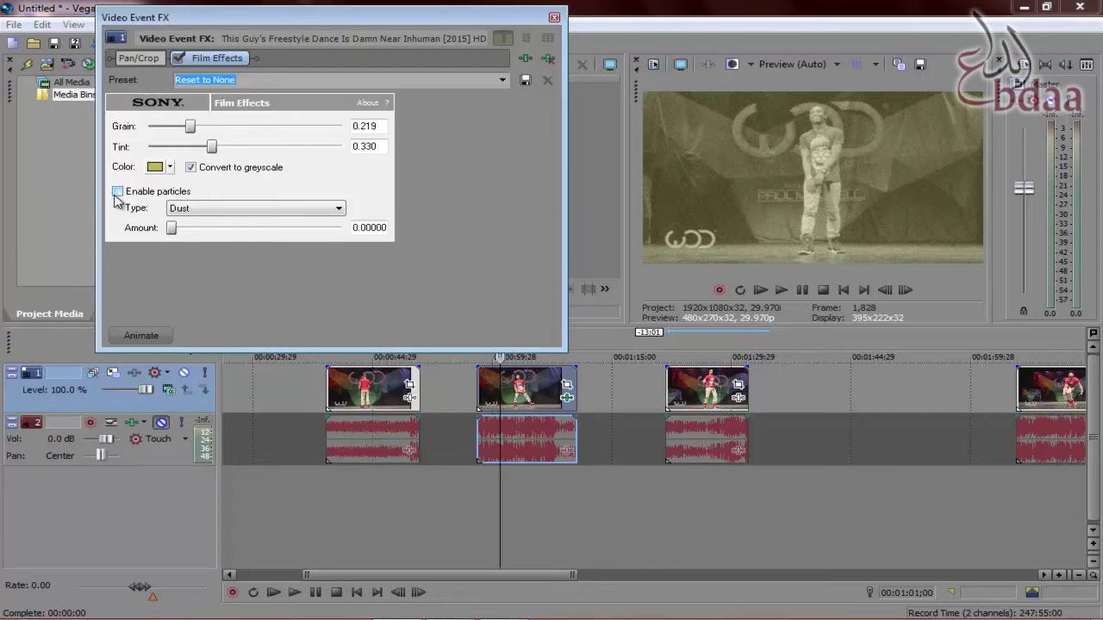
left_click_drag(192, 126, 133, 127)
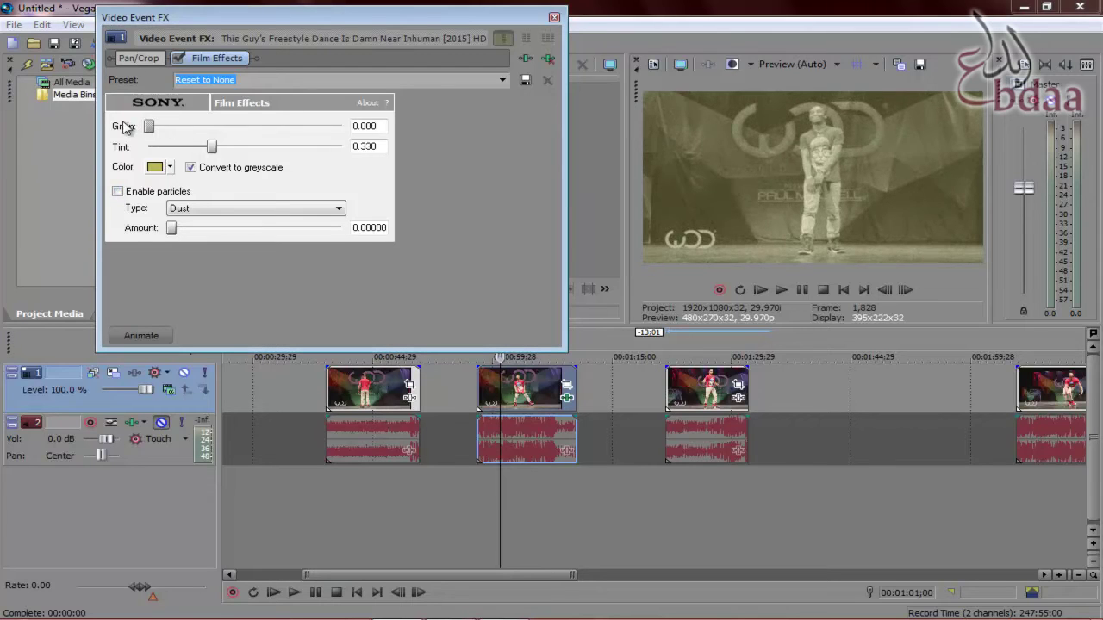
left_click(192, 168)
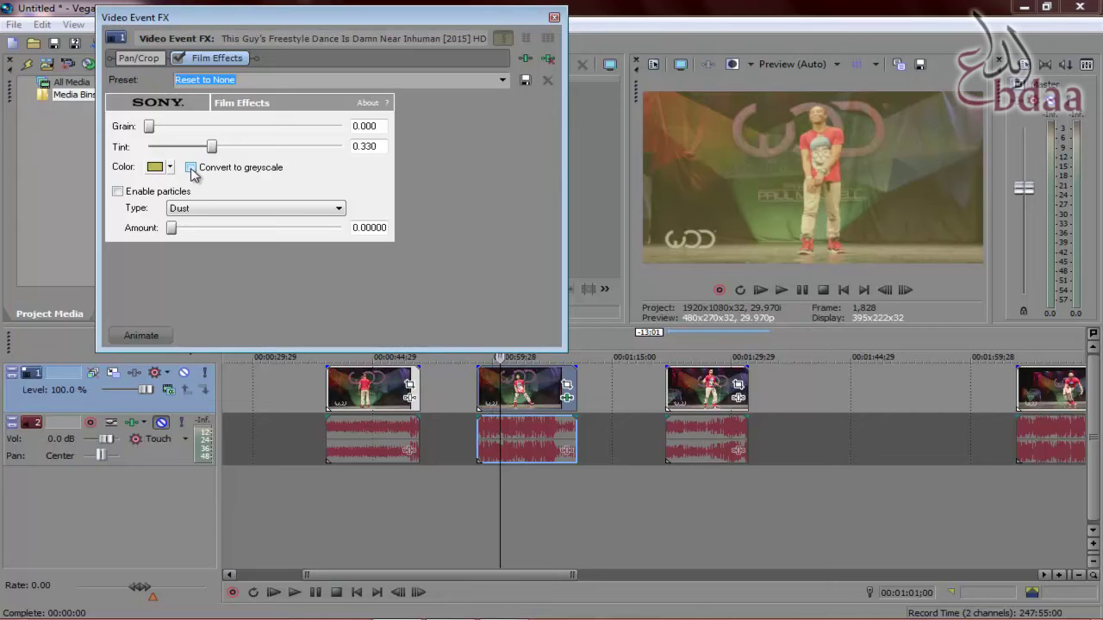
left_click_drag(211, 147, 102, 148)
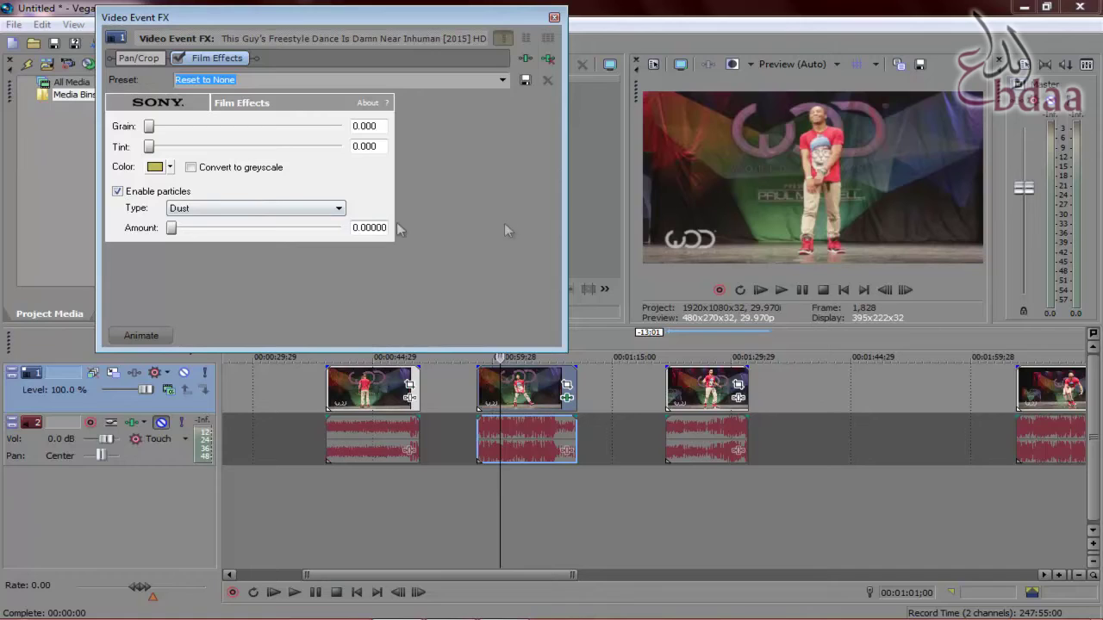
left_click(194, 212)
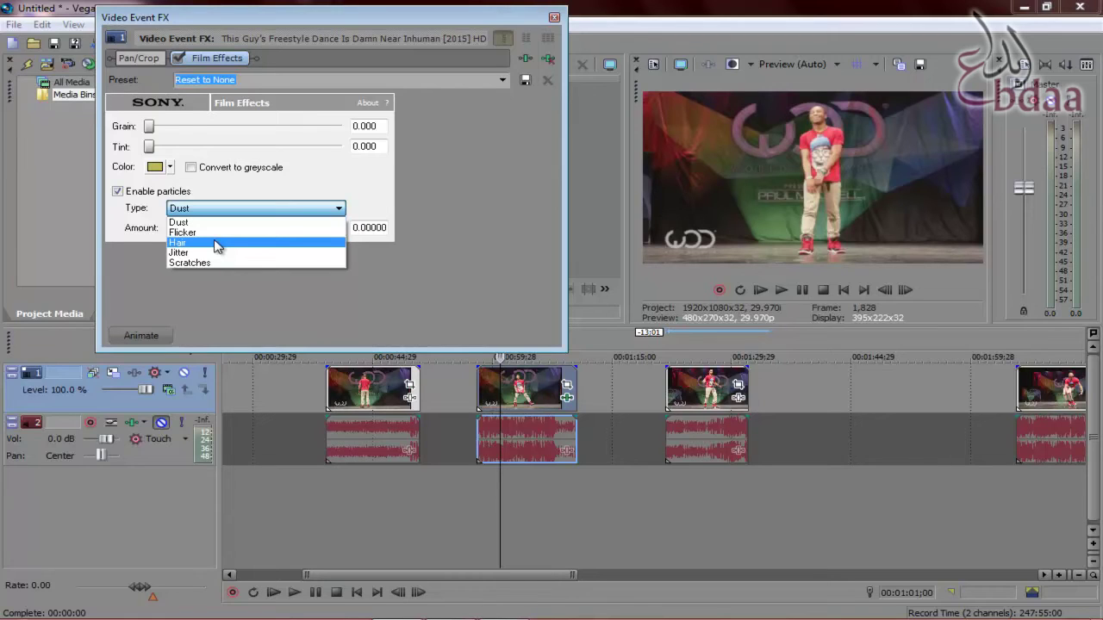
Enable Dust particles at an amount of about 4.71 and play a preview.
left_click(309, 183)
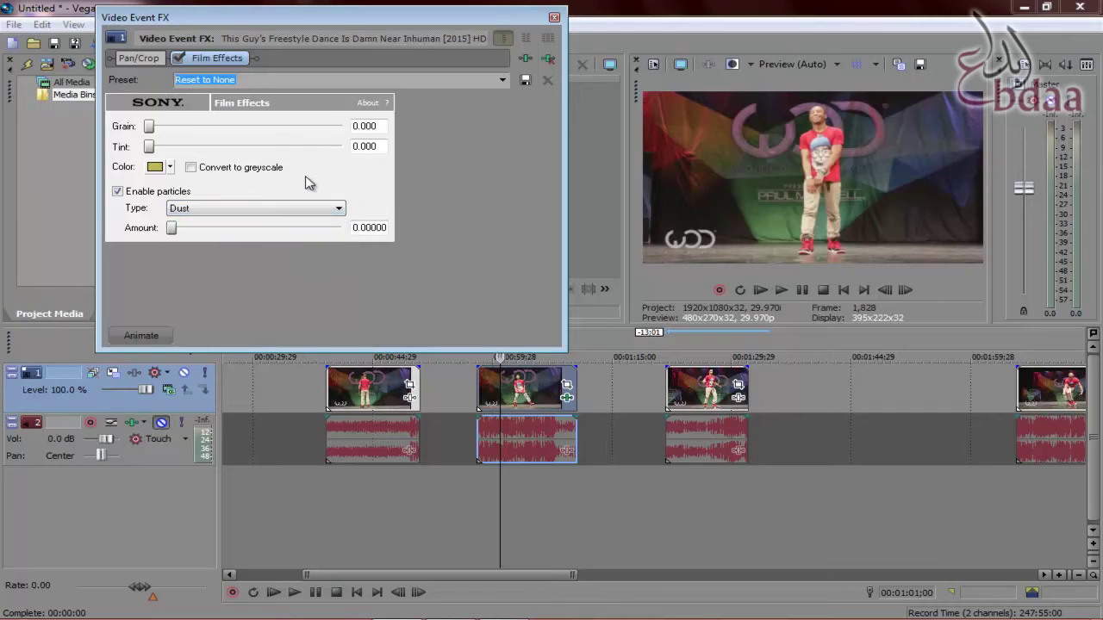
left_click(274, 210)
left_click(203, 226)
left_click_drag(196, 235, 199, 237)
left_click(489, 386)
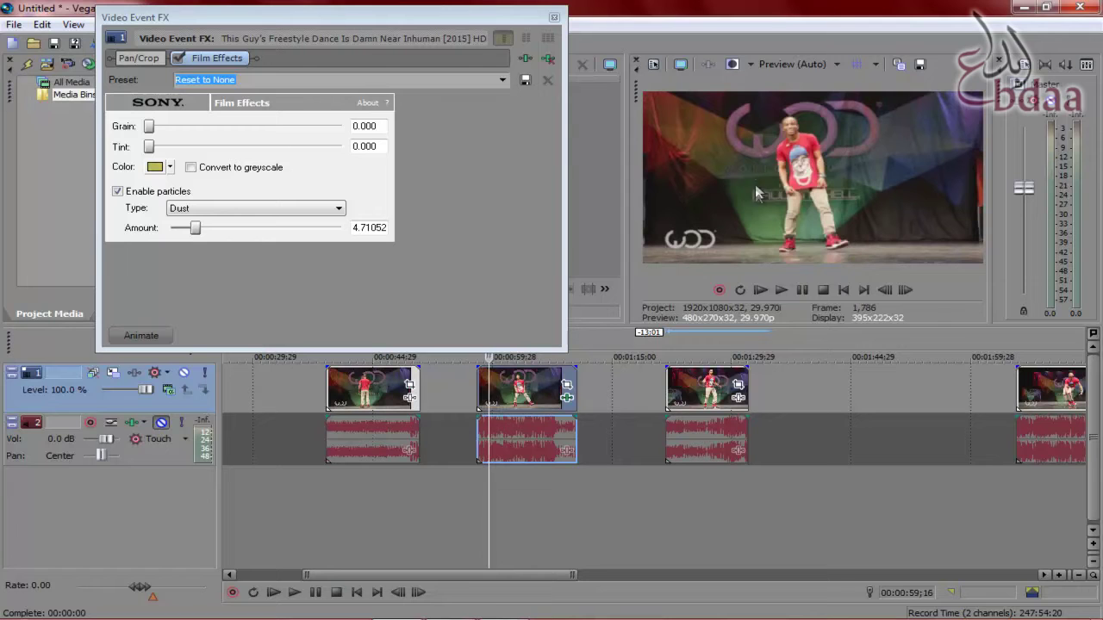
key("space")
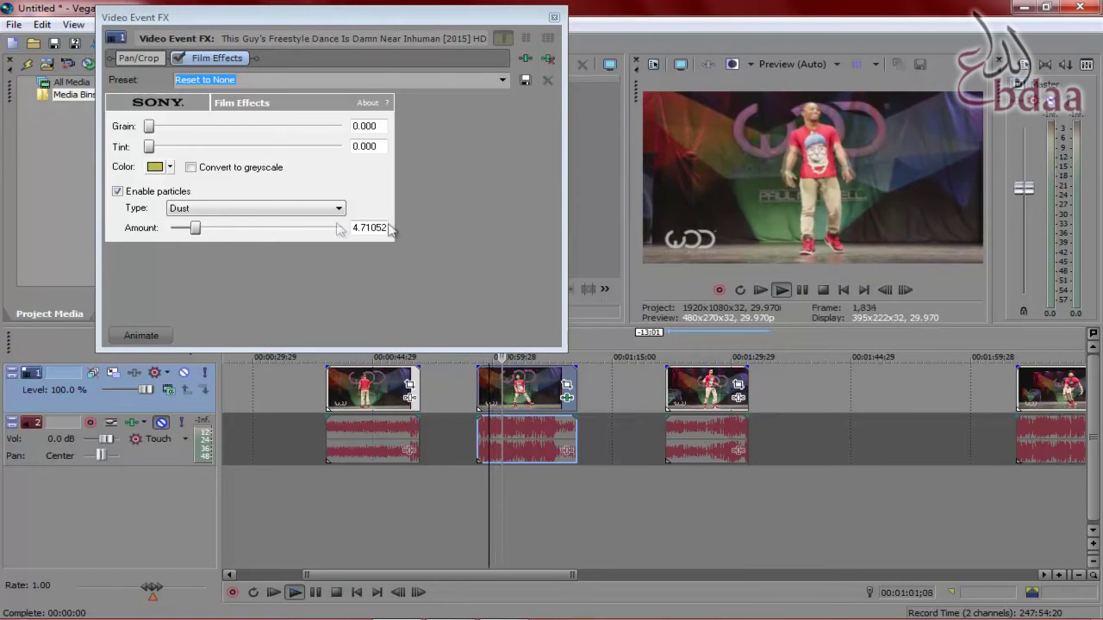
Raise the Dust amount to 14.944 and then 26.8016, previewing the result.
left_click_drag(195, 227, 251, 237)
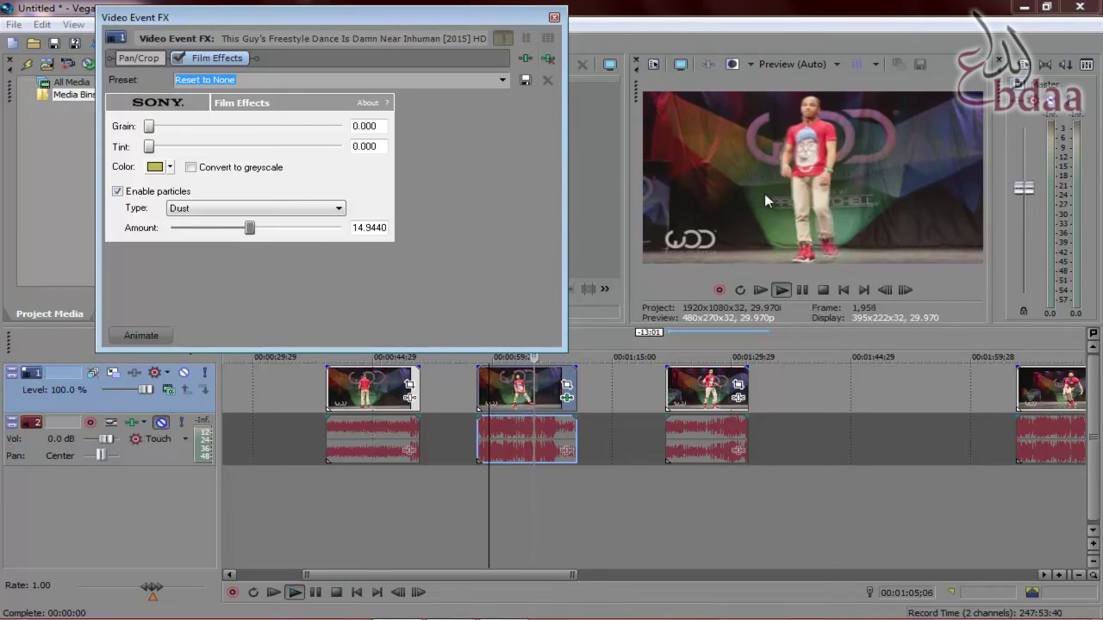
left_click_drag(249, 227, 312, 230)
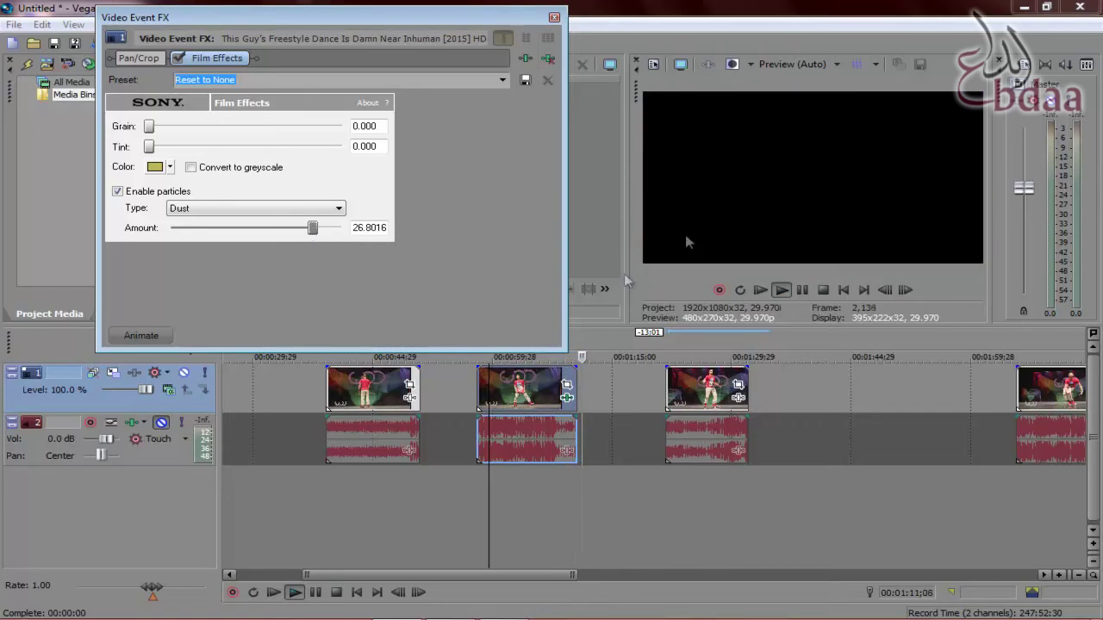
left_click(485, 399)
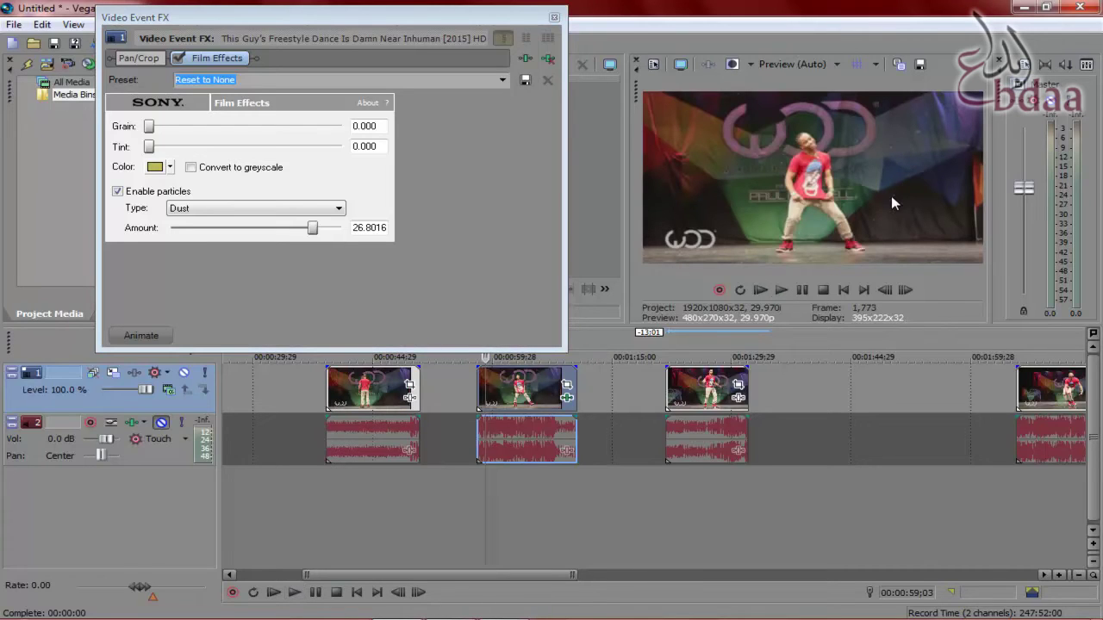
key("space")
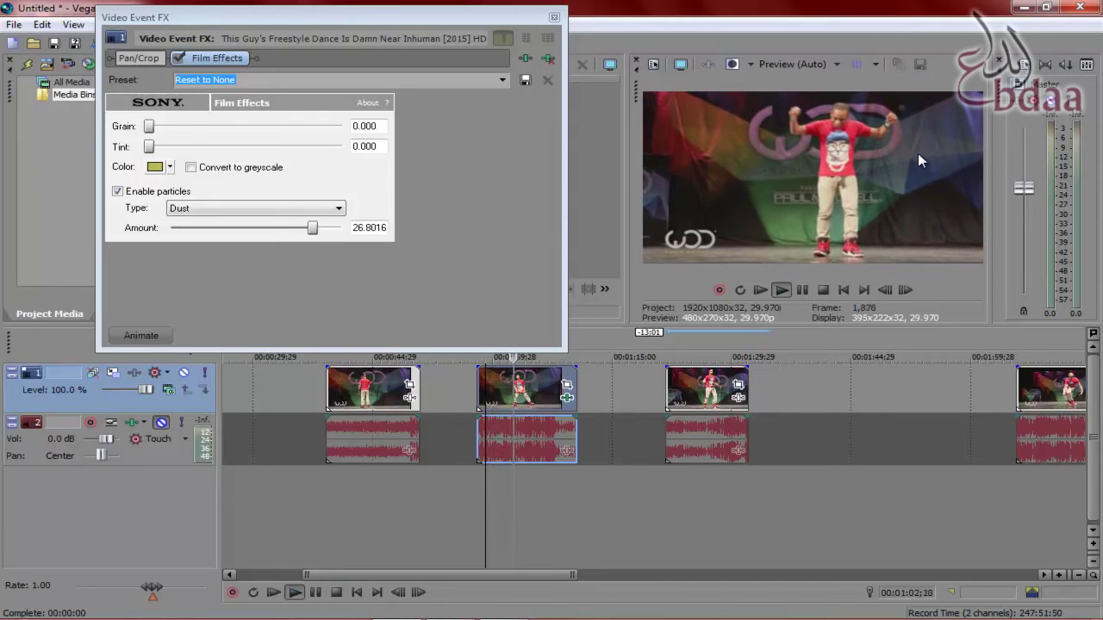
key("space")
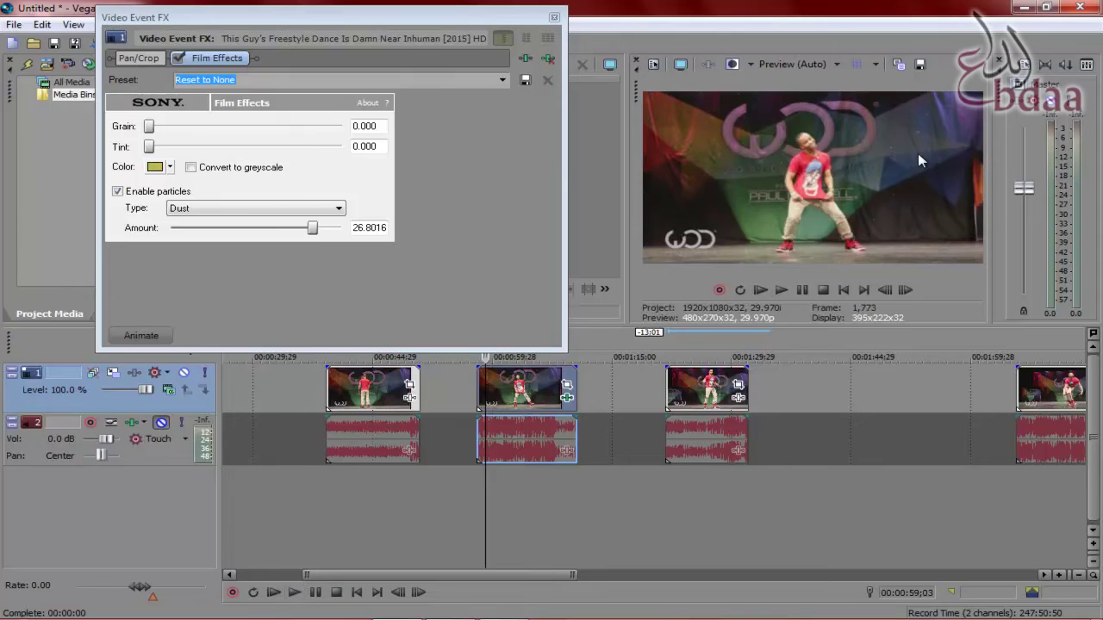
Switch the particle type to Hair at amount 14.7814 and preview the clip.
left_click(250, 208)
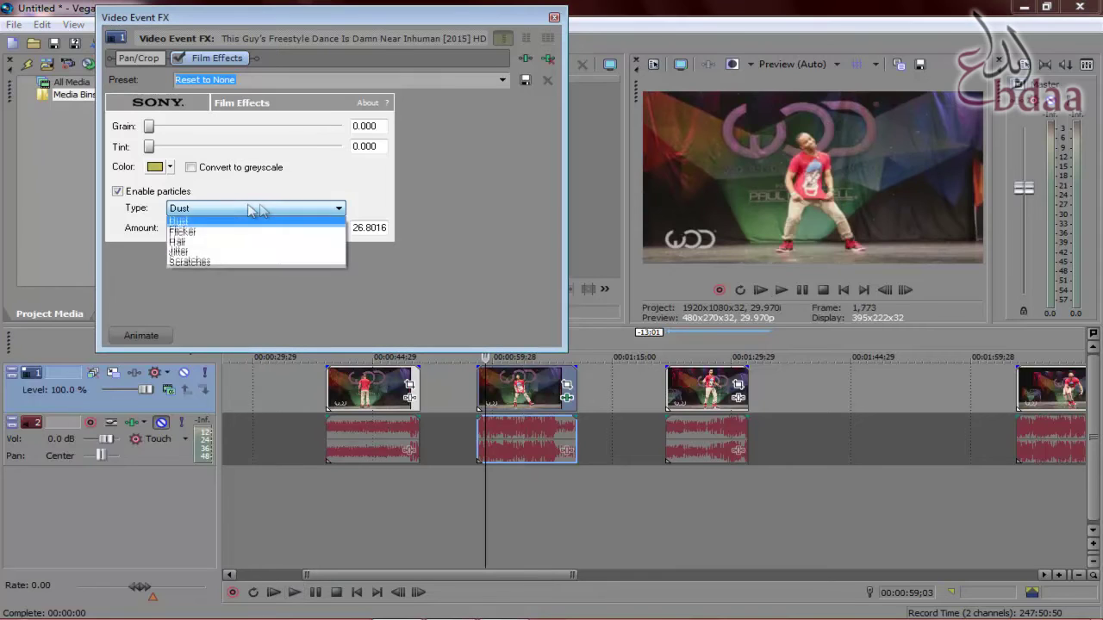
left_click(186, 242)
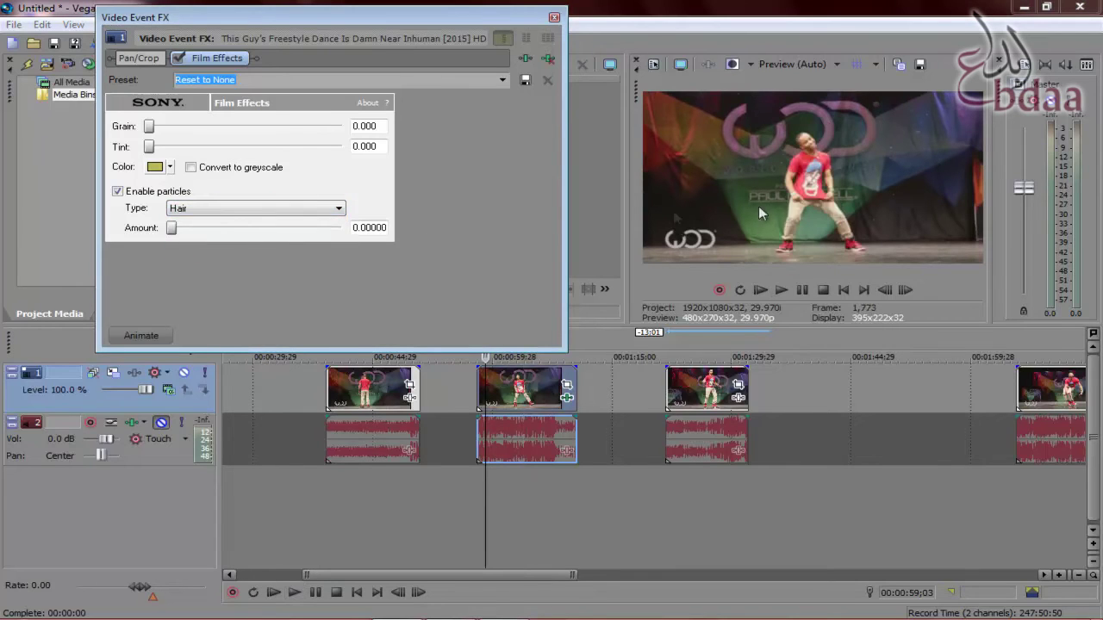
left_click_drag(171, 230, 242, 239)
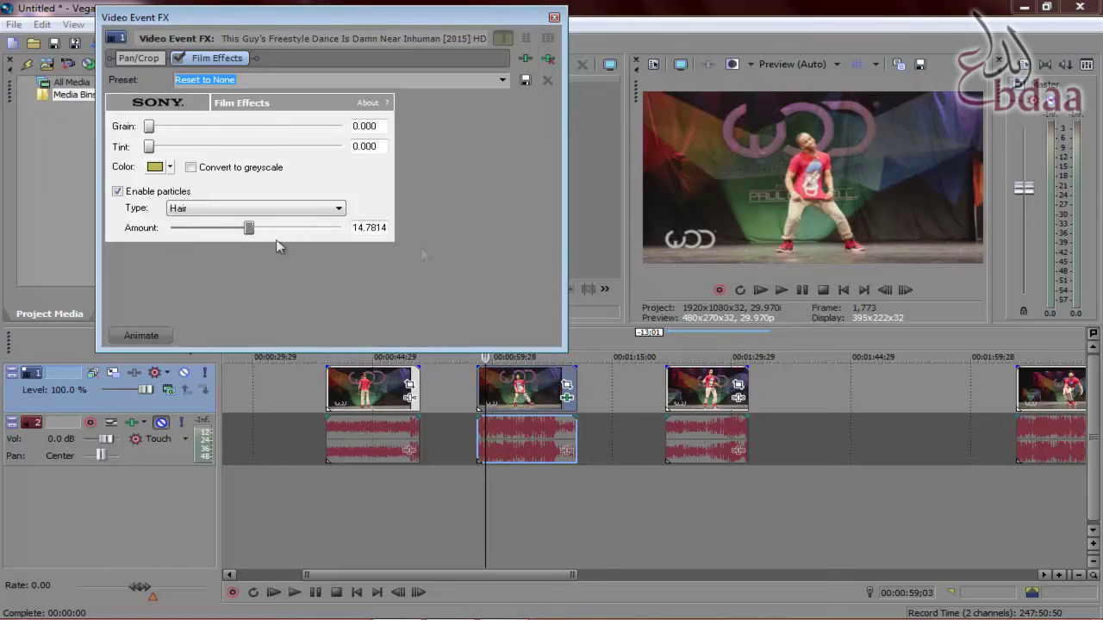
left_click(485, 384)
key("space")
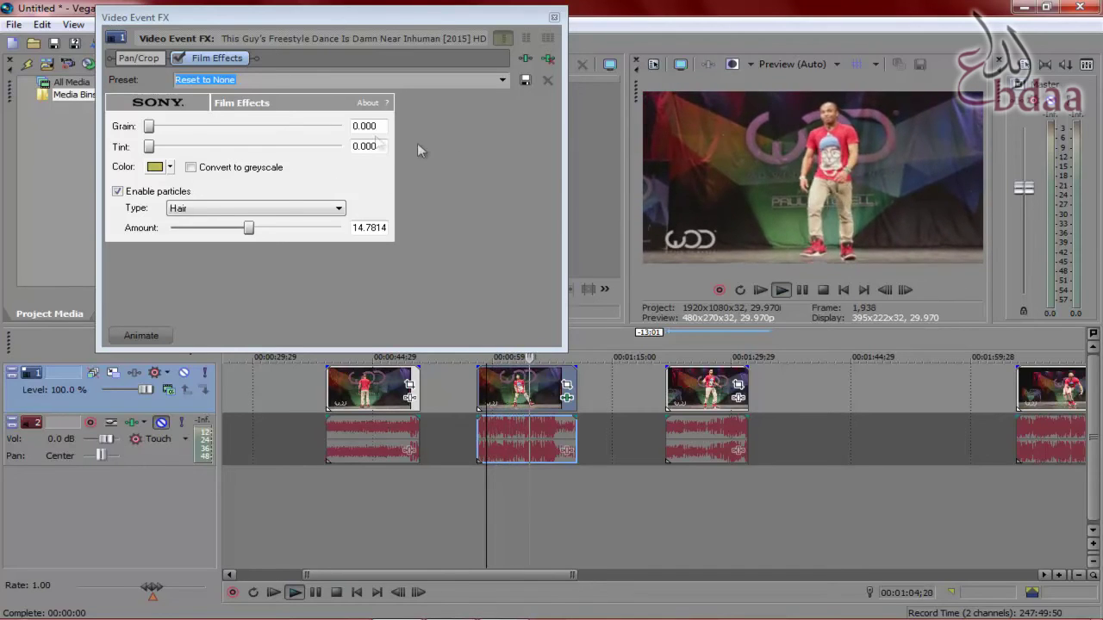
key("space")
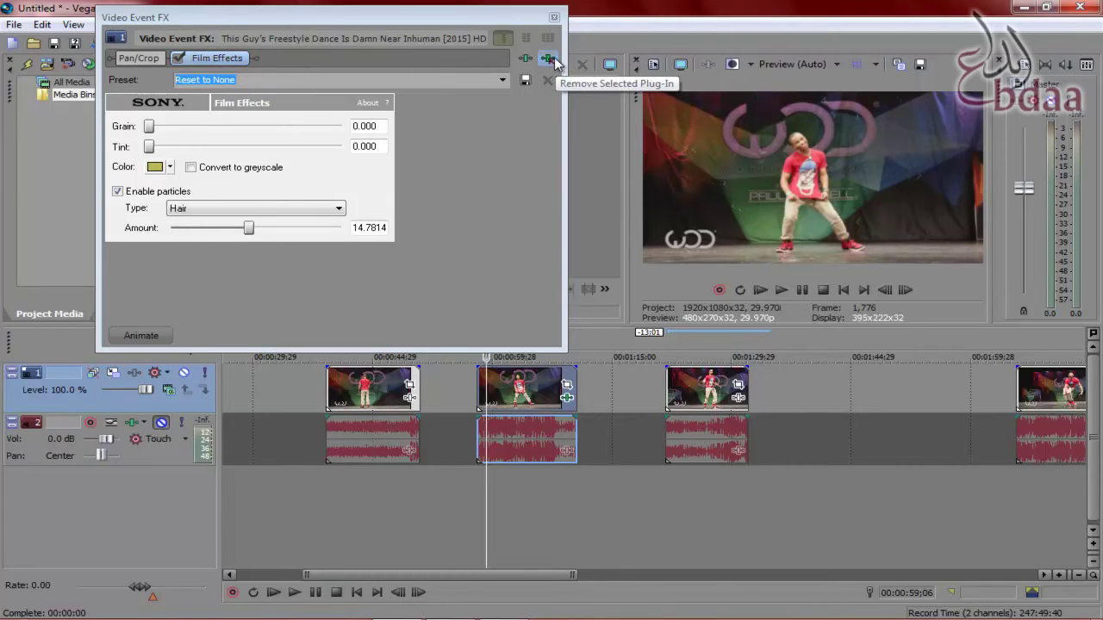
Remove the Film Effects plug-in and delete all effects from the middle clip.
left_click(555, 63)
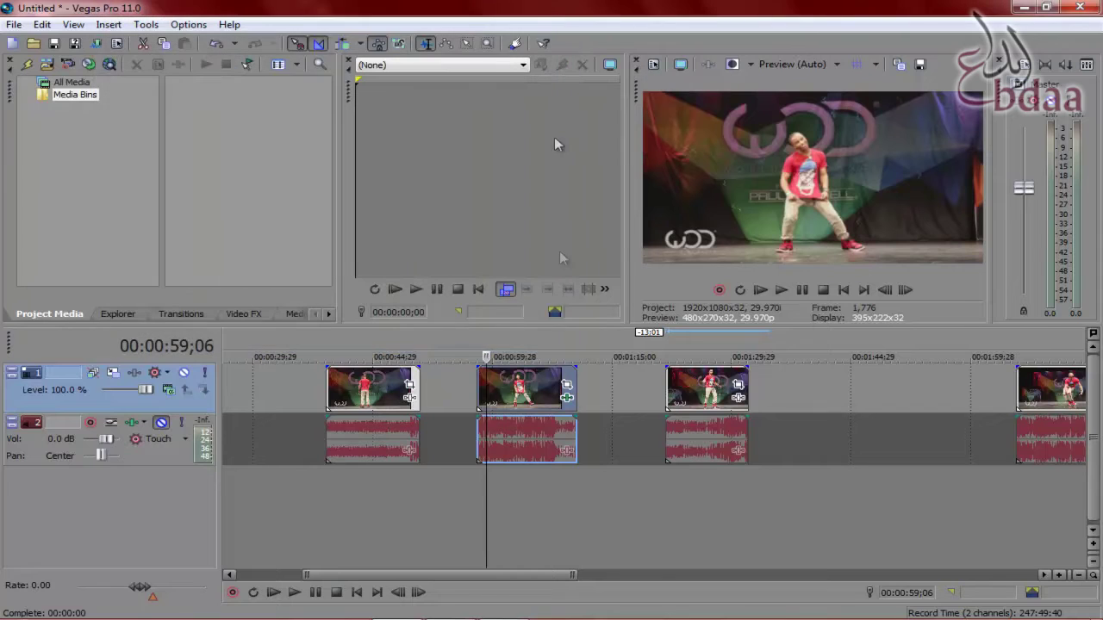
right_click(568, 401)
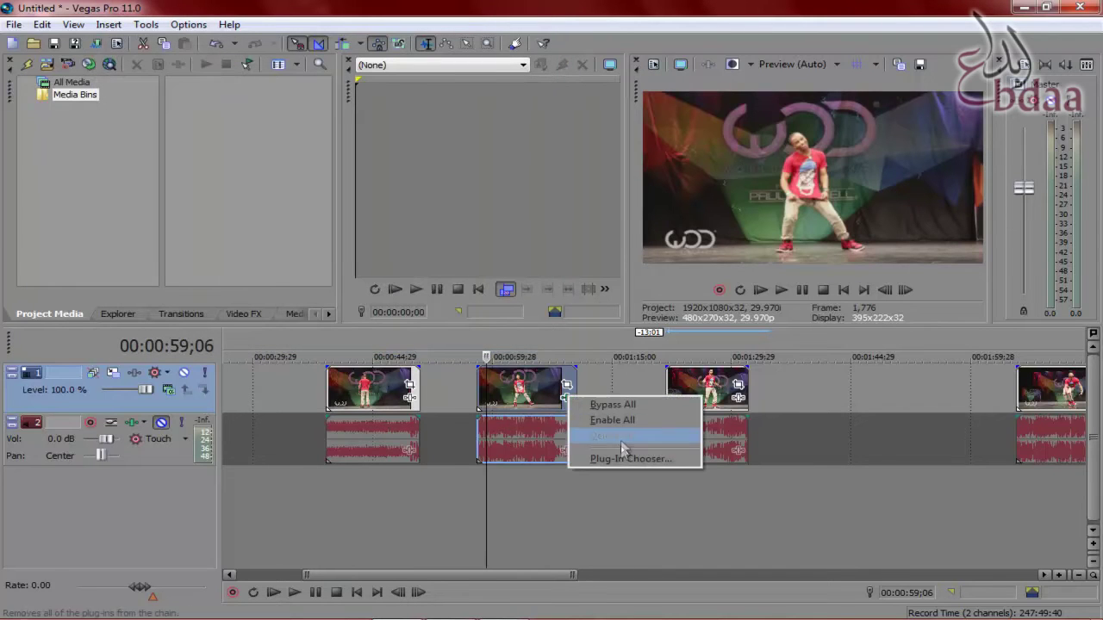
left_click(617, 436)
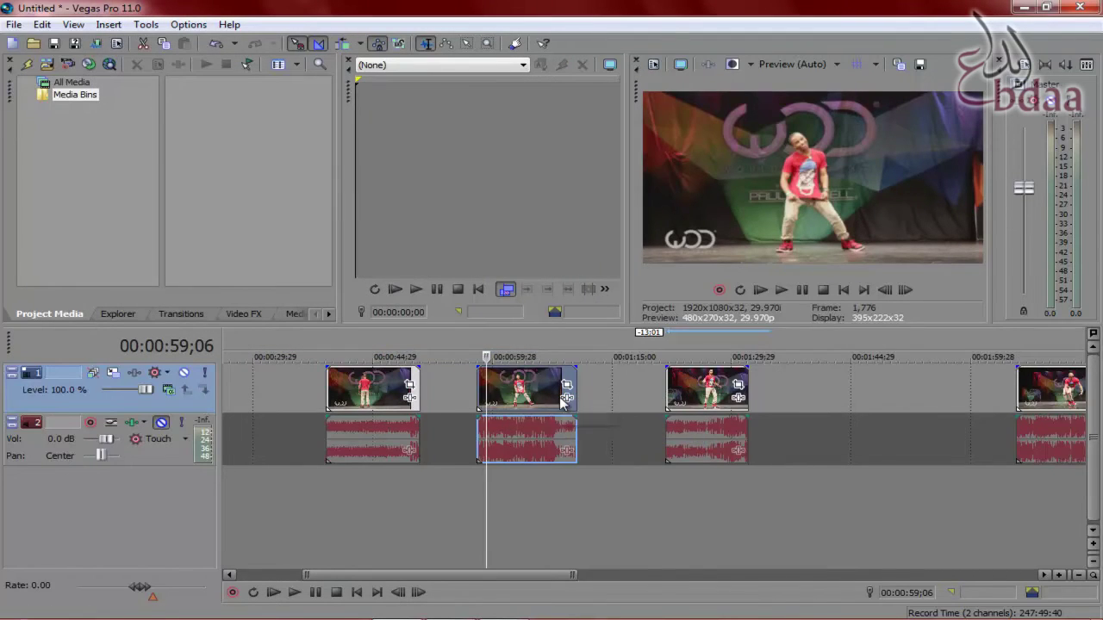
Add Sony Timecode to the clip's event effect chain from the Plug-In Chooser.
left_click(567, 400)
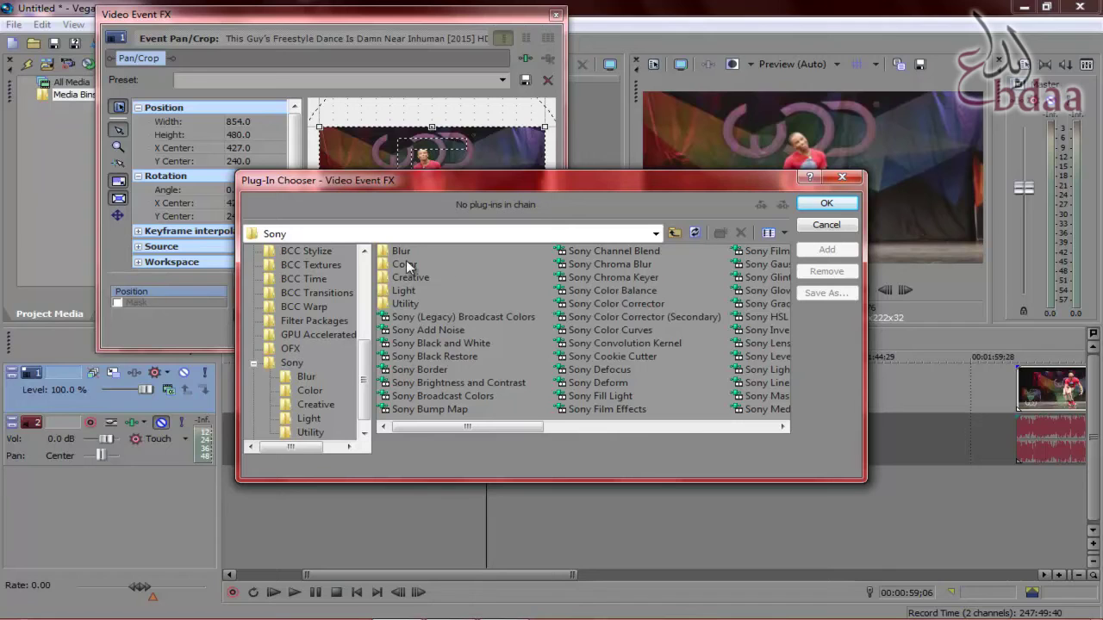
left_click(680, 423)
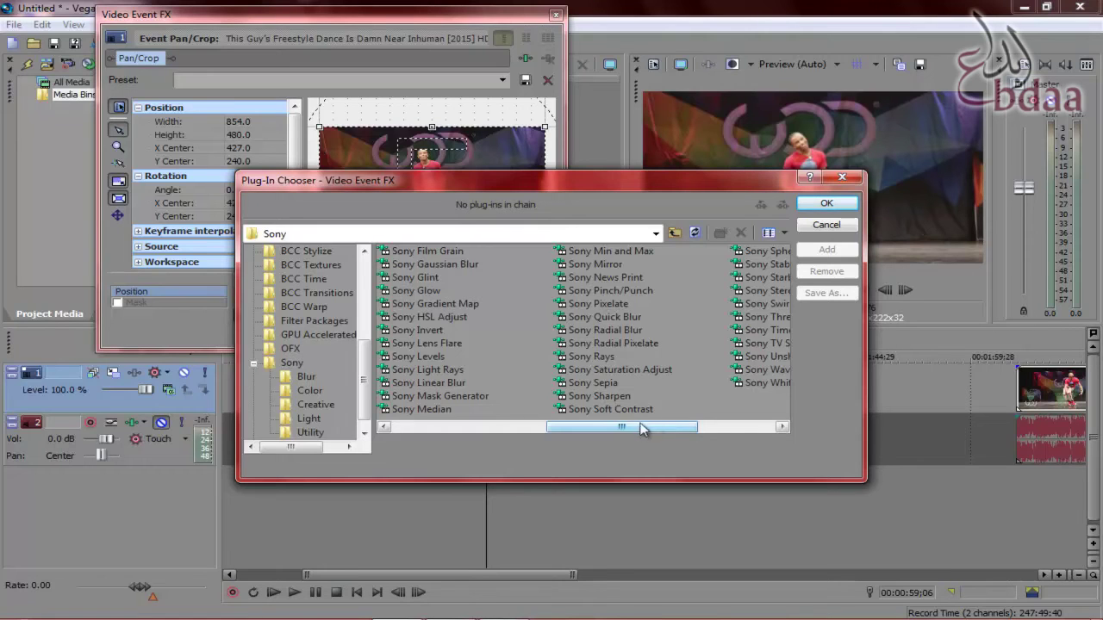
left_click_drag(640, 422, 716, 429)
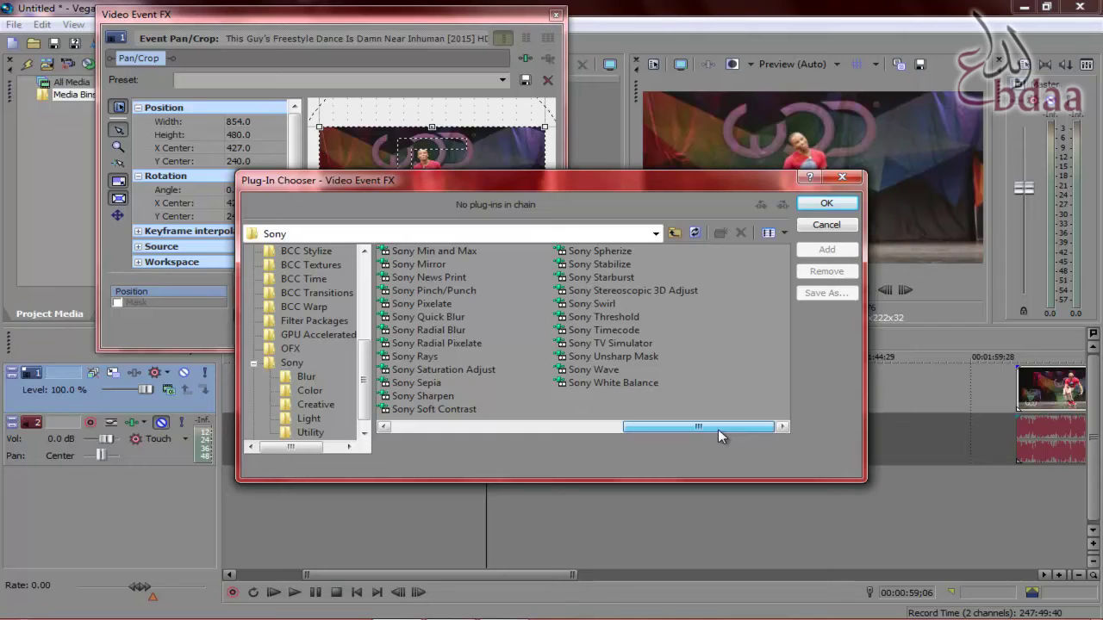
left_click(590, 329)
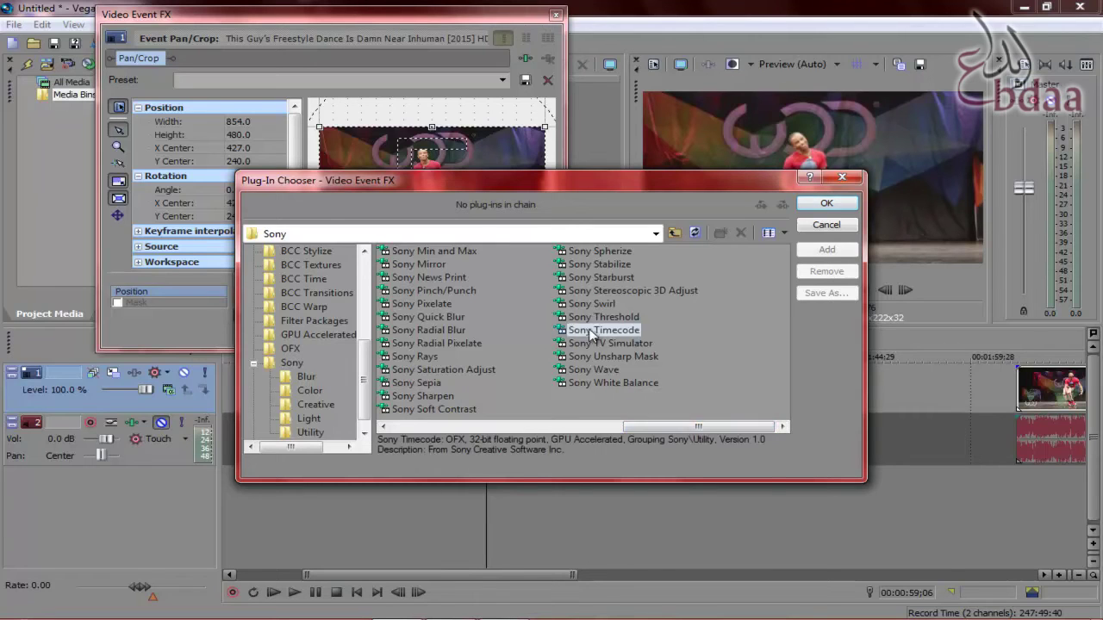
left_click(591, 332)
double_click(580, 330)
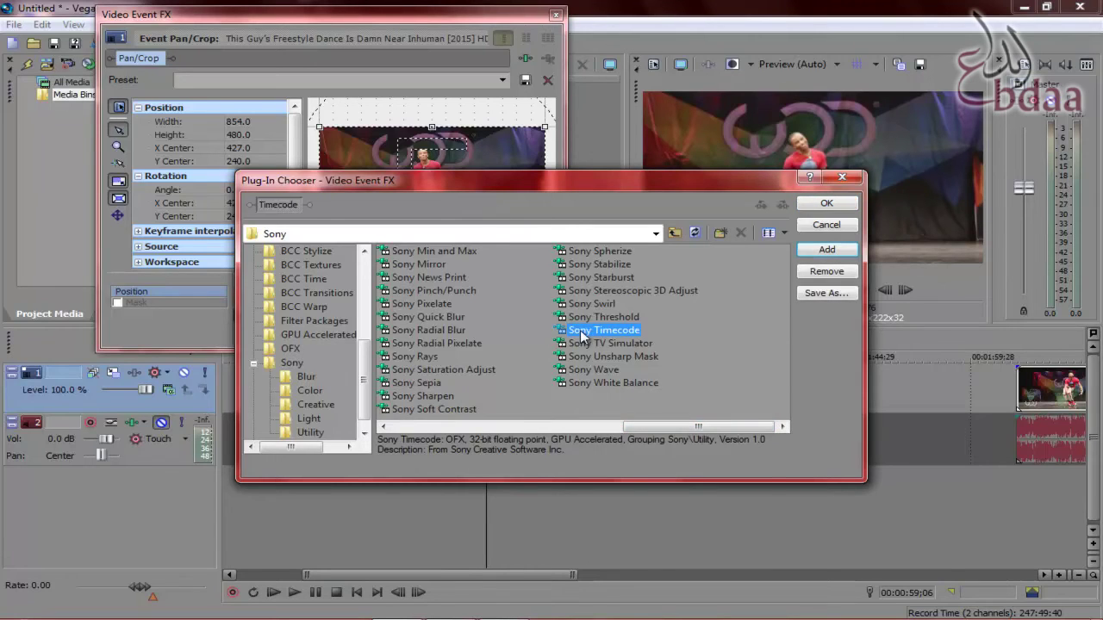
left_click(824, 203)
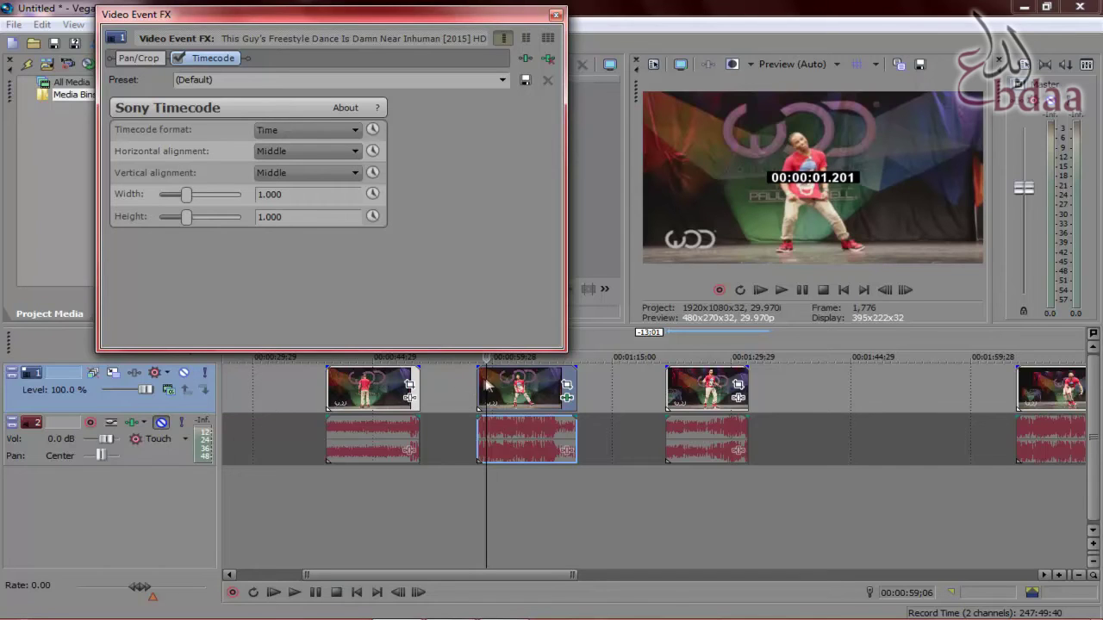
Play the clip from its start to watch the centred timecode count.
left_click(478, 380)
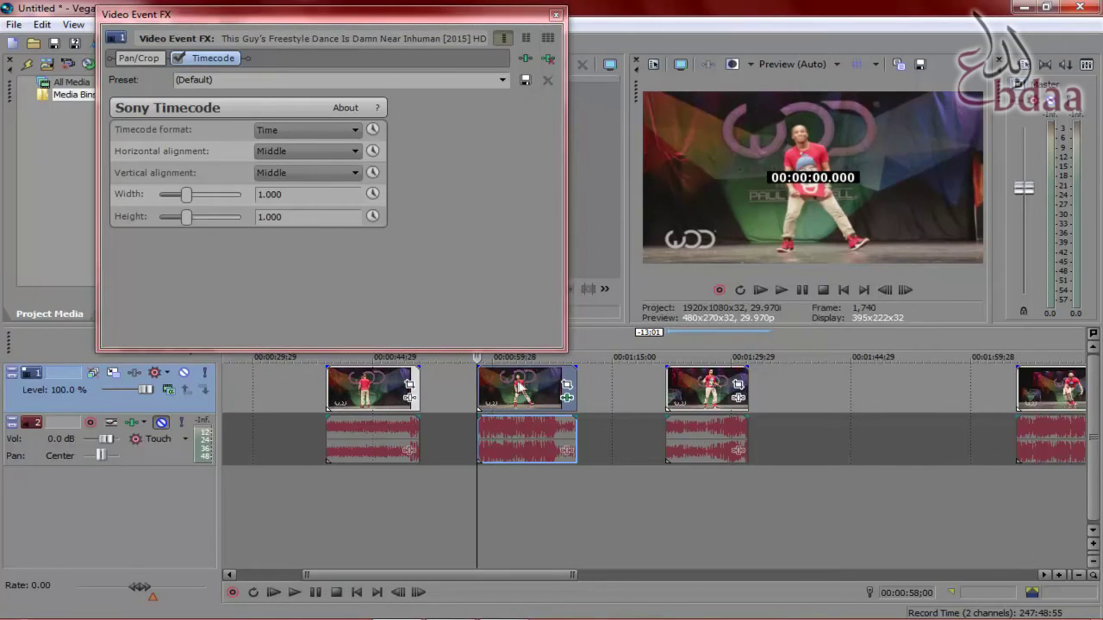
key("space")
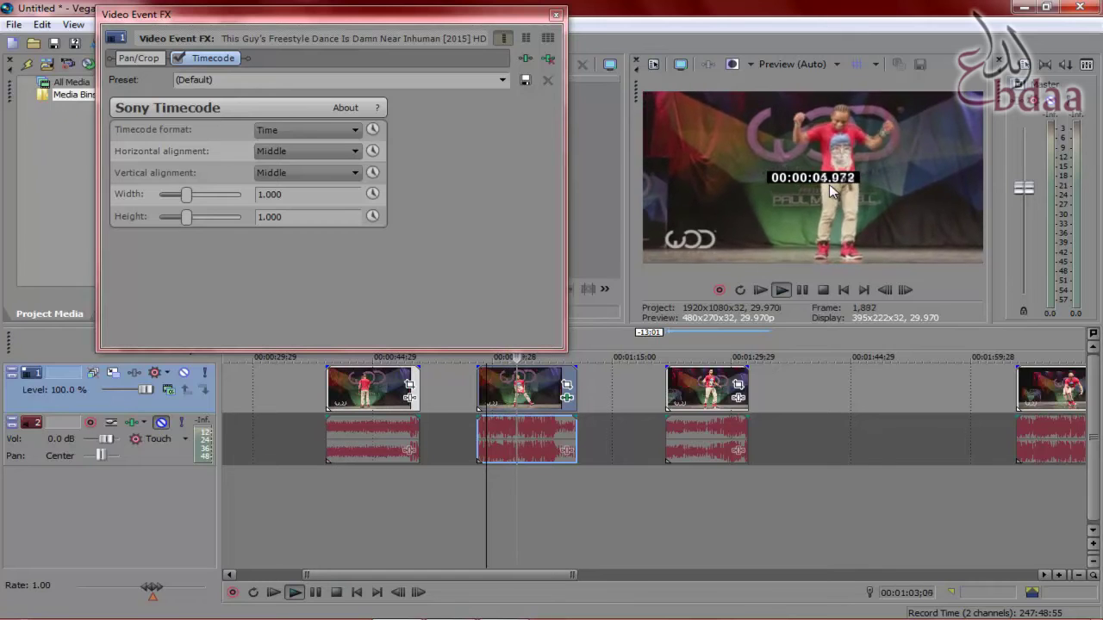
key("space")
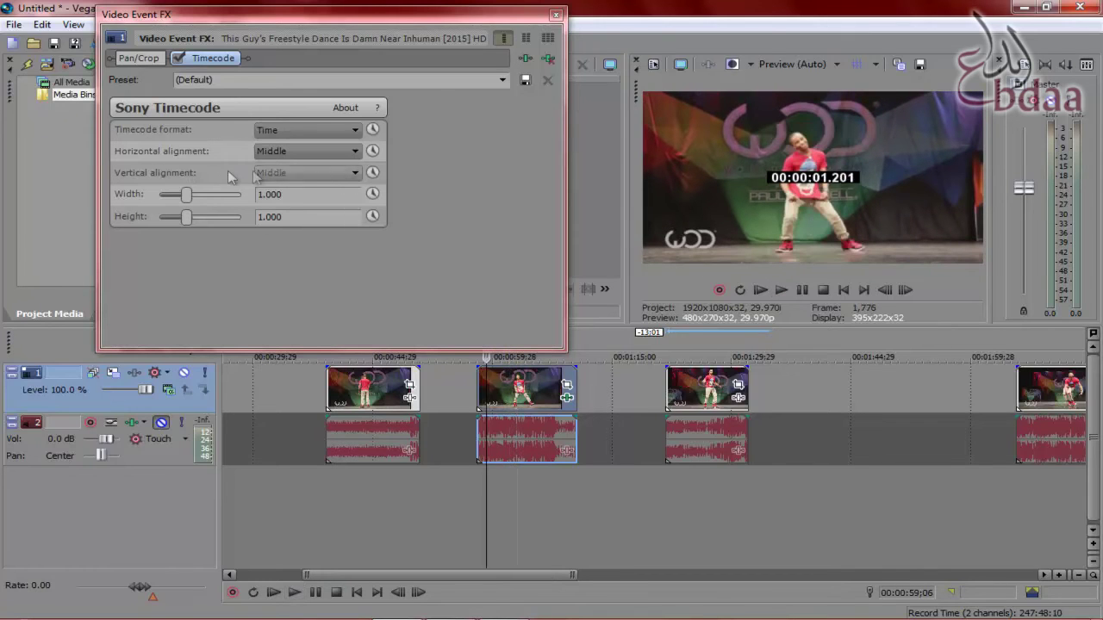
Set the timecode's Vertical alignment to Bottom and Horizontal alignment to Right.
left_click(345, 173)
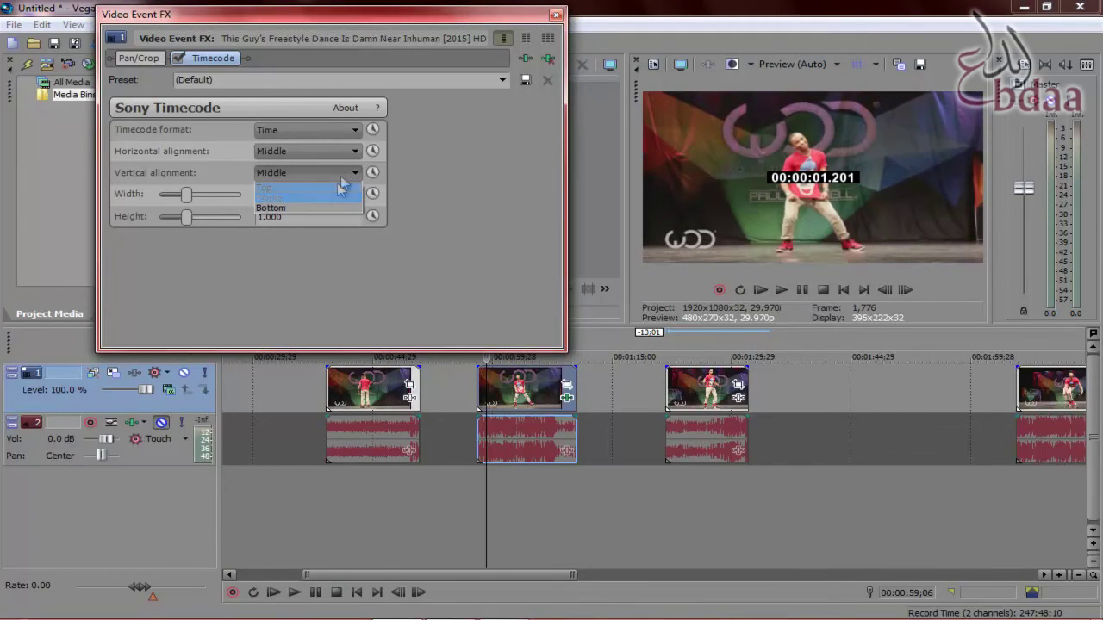
left_click(322, 208)
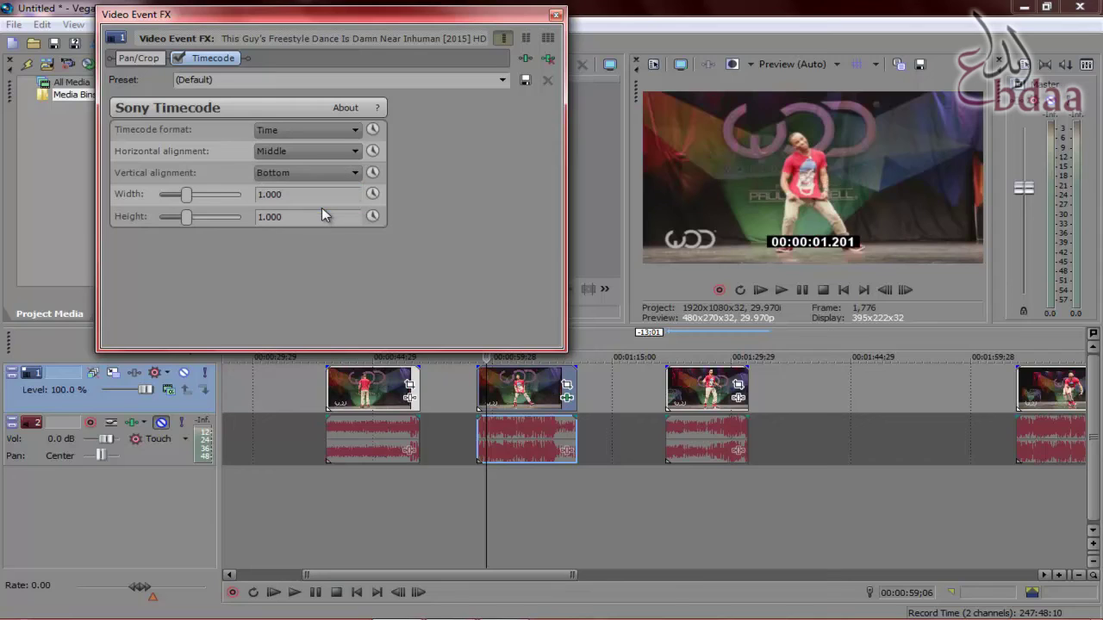
left_click(334, 151)
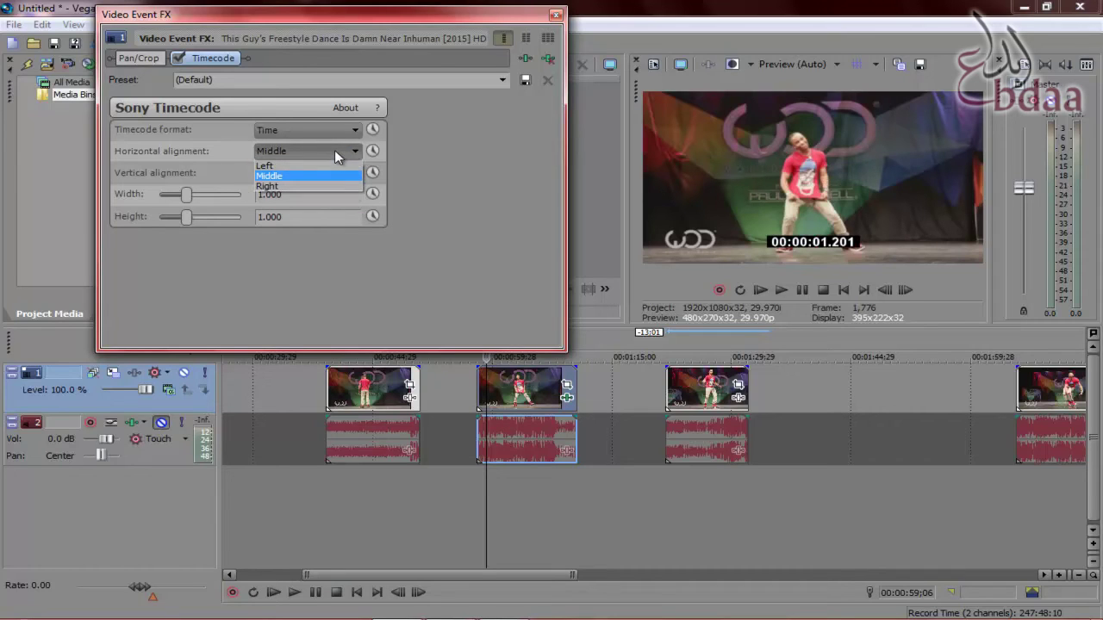
left_click(291, 183)
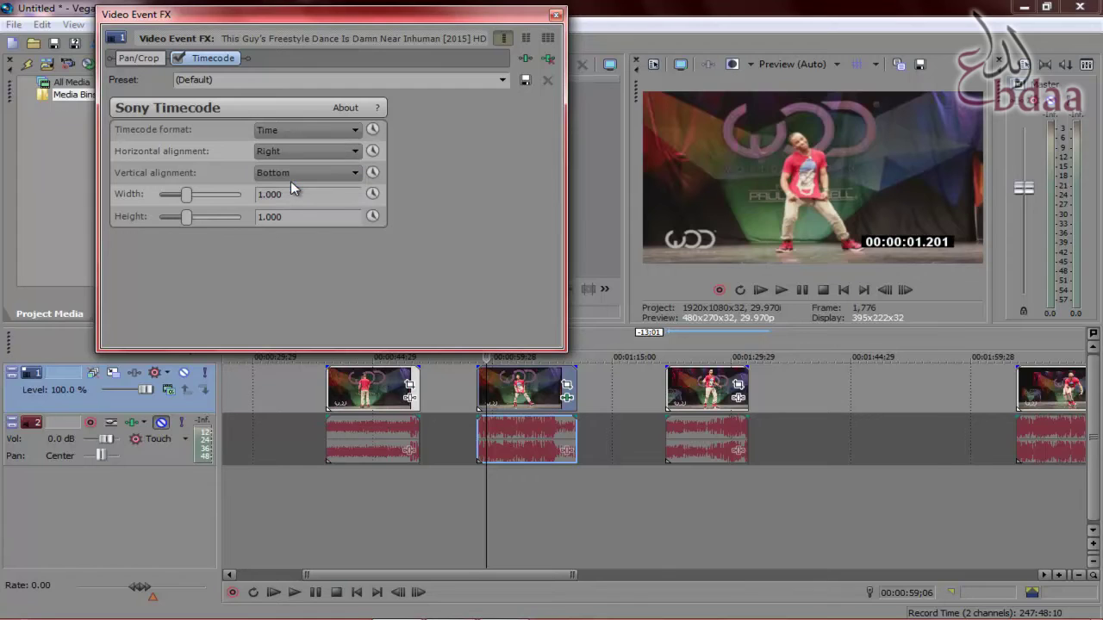
left_click(488, 385)
Preview the bottom-right timecode, then close the clip's Video Event FX window.
key("space")
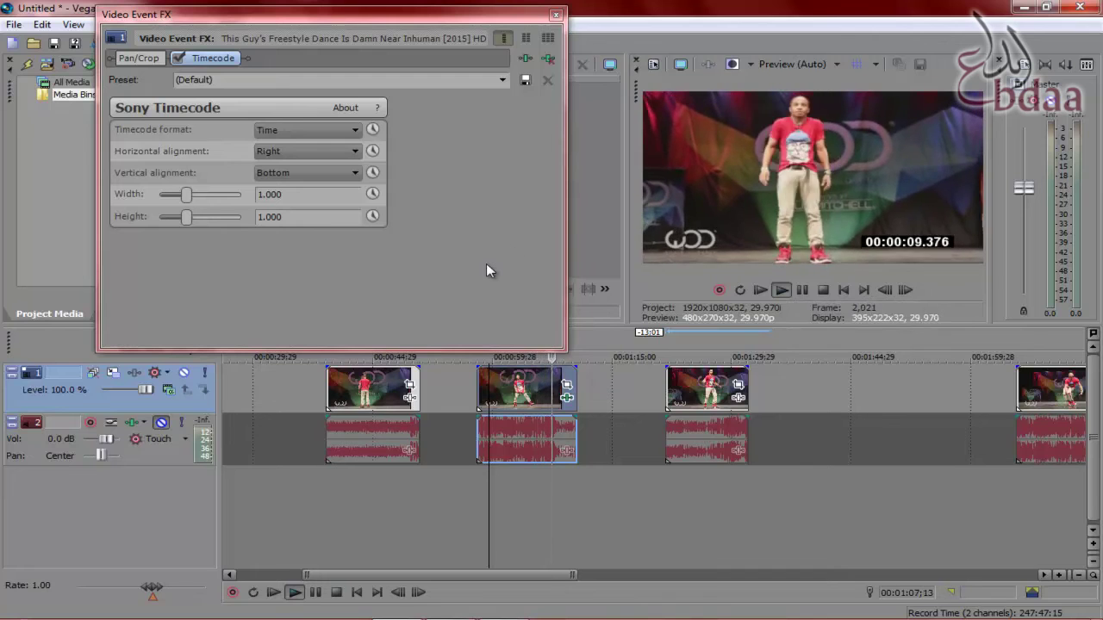
key("space")
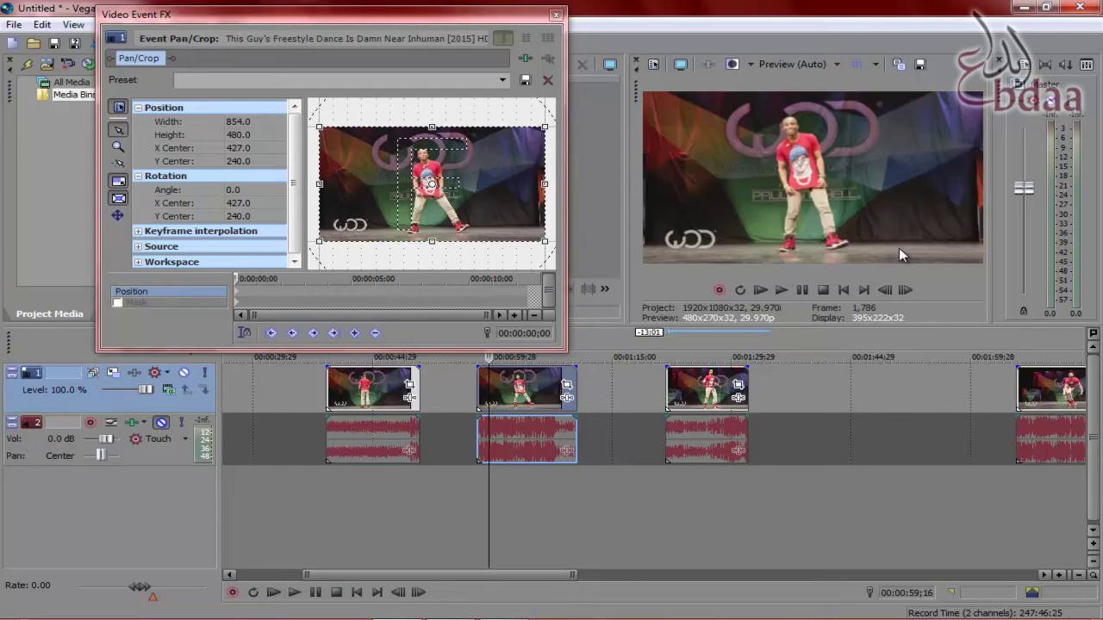
left_click(555, 15)
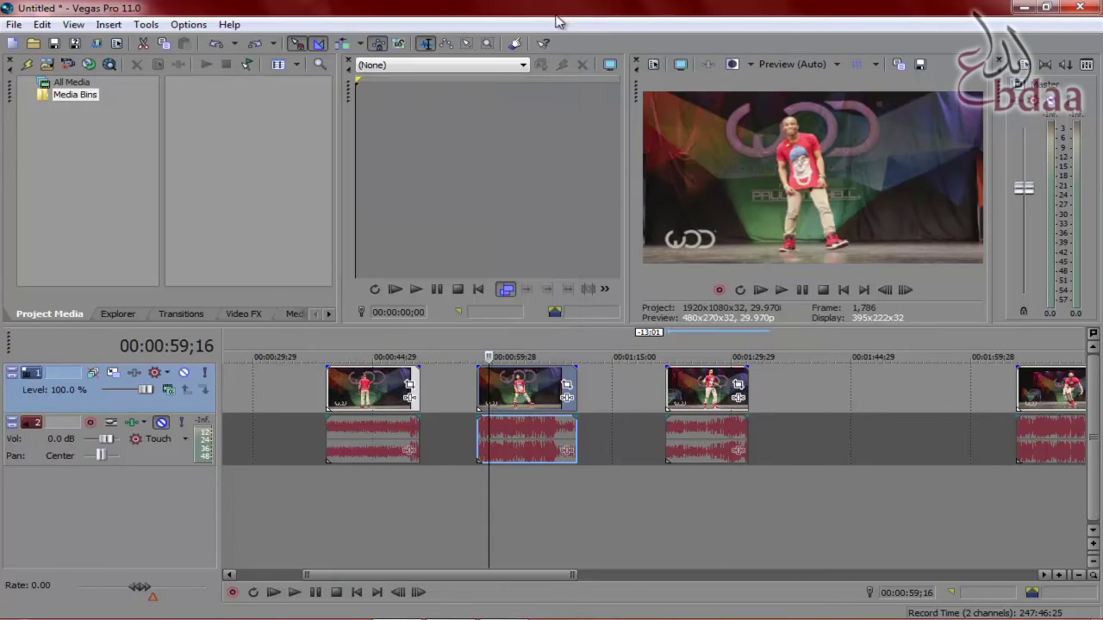
Add Sony Defocus to the middle clip from the Plug-In Chooser.
left_click(567, 397)
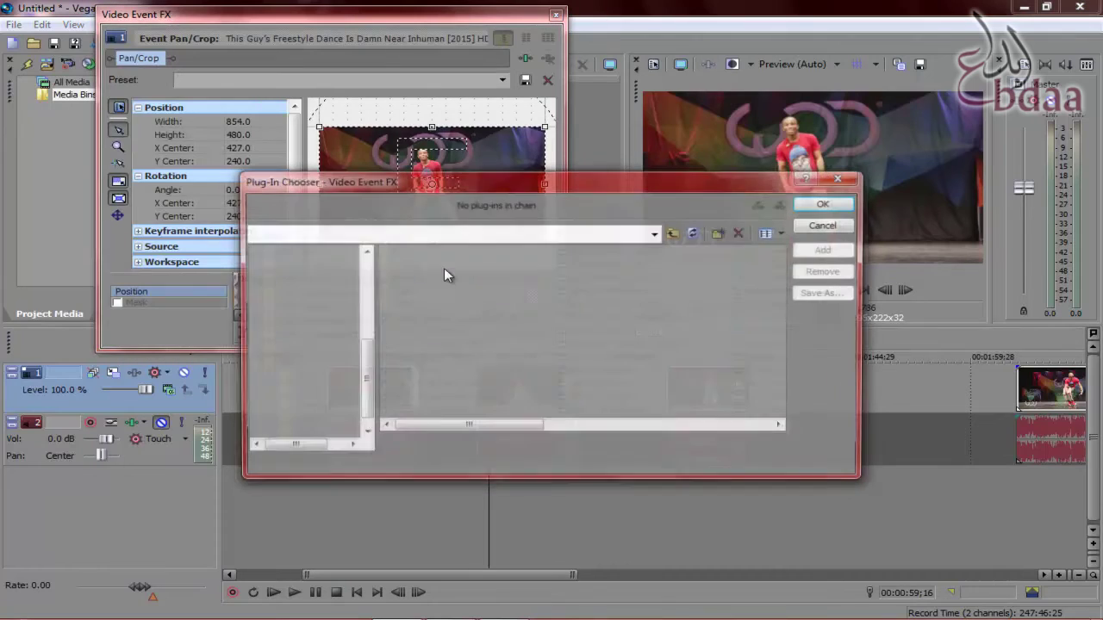
left_click(742, 426)
left_click(483, 425)
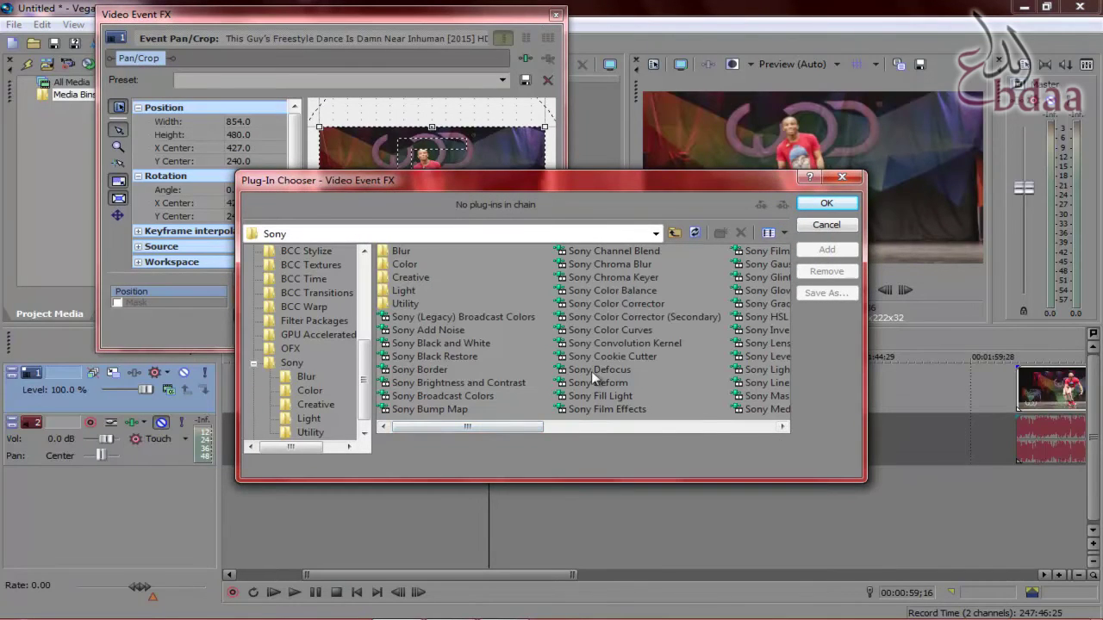
left_click(593, 371)
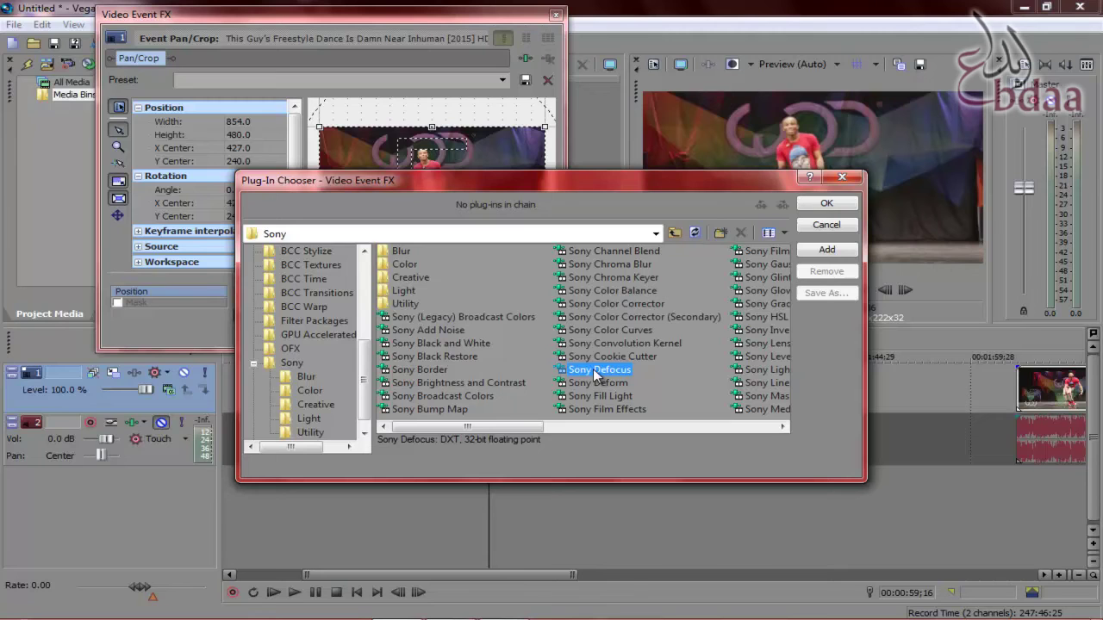
left_click(827, 204)
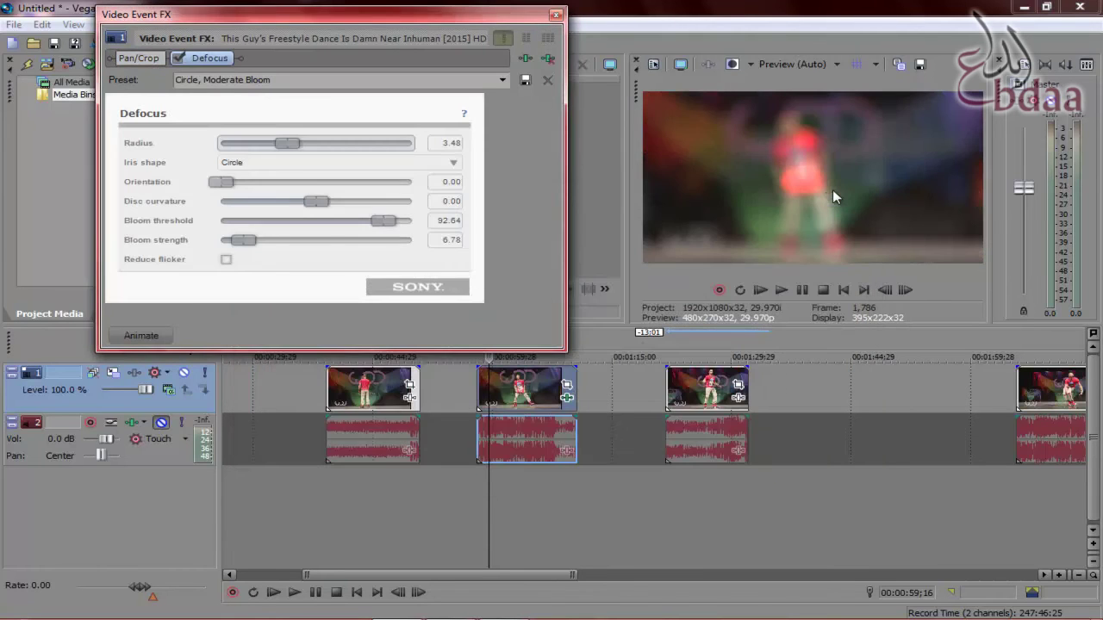
Set the Defocus radius to 1.54, starting from zero.
left_click_drag(287, 143, 209, 148)
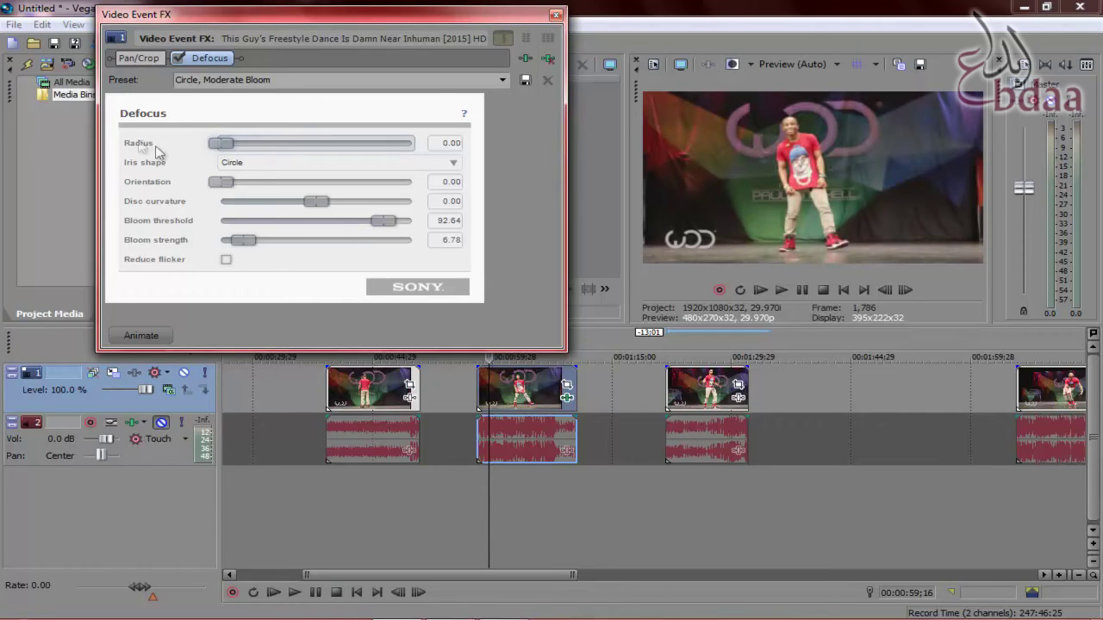
mouse_move(227, 144)
left_mouse_down()
mouse_move(391, 149)
mouse_move(245, 147)
left_mouse_up()
left_click(479, 392)
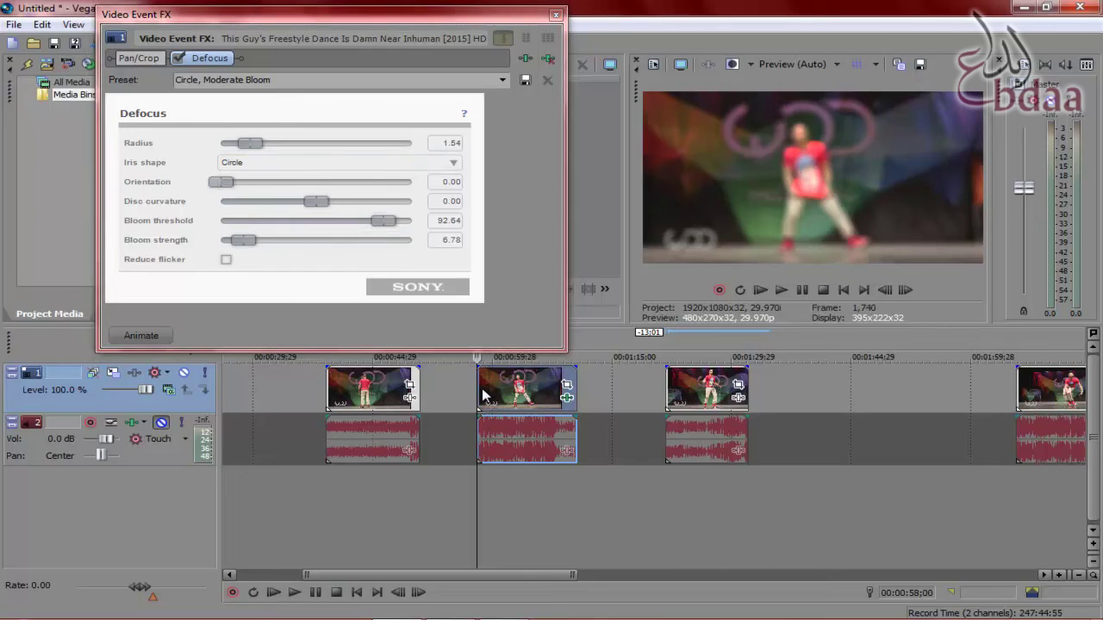
Preview the blurred clip, then lower the Defocus radius to 1.00.
key("space")
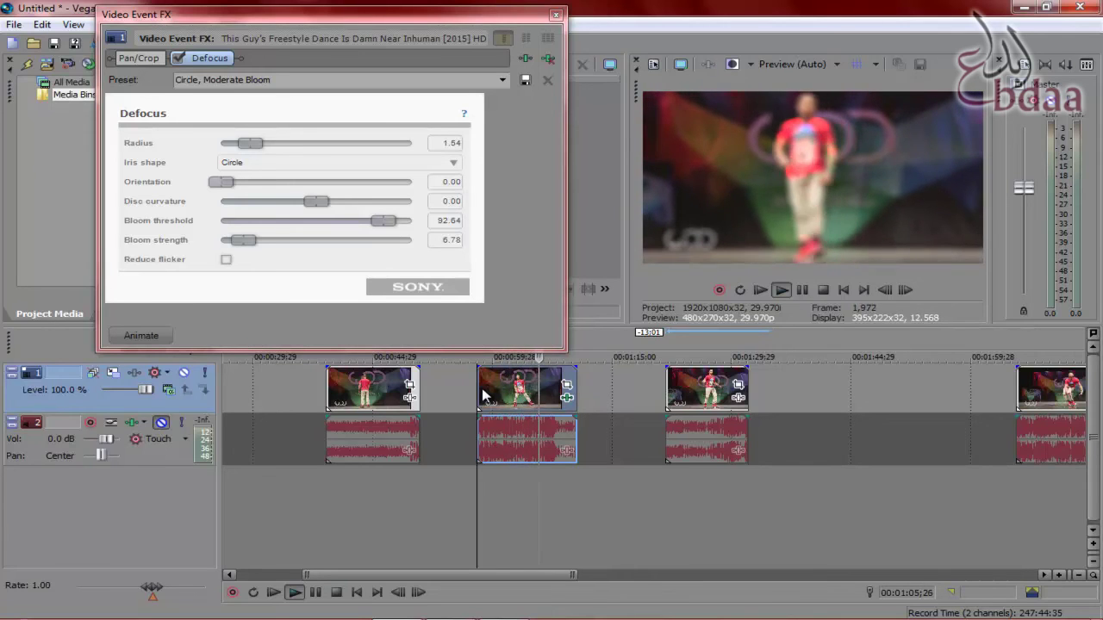
key("space")
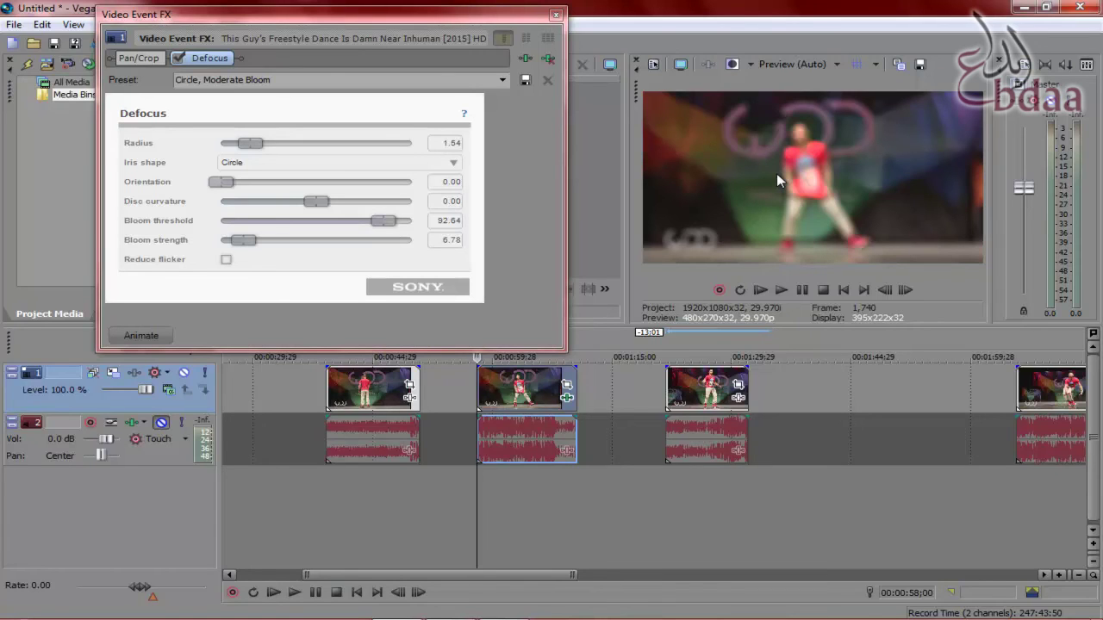
left_click_drag(248, 143, 243, 146)
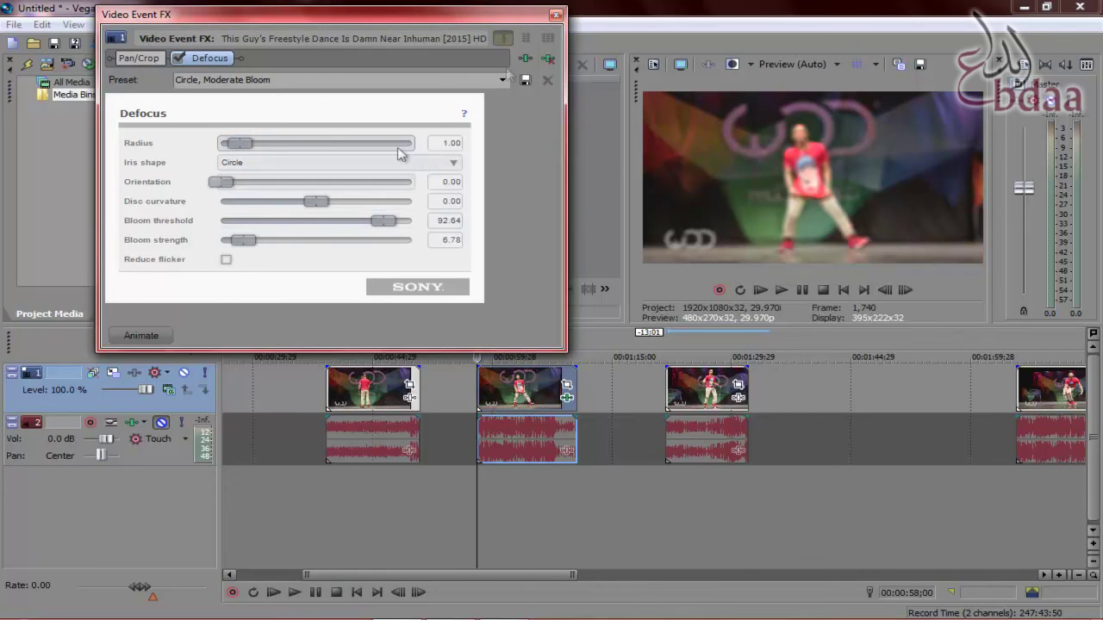
Replace Defocus with Sony White Balance at default settings in the clip's effect chain.
left_click(556, 15)
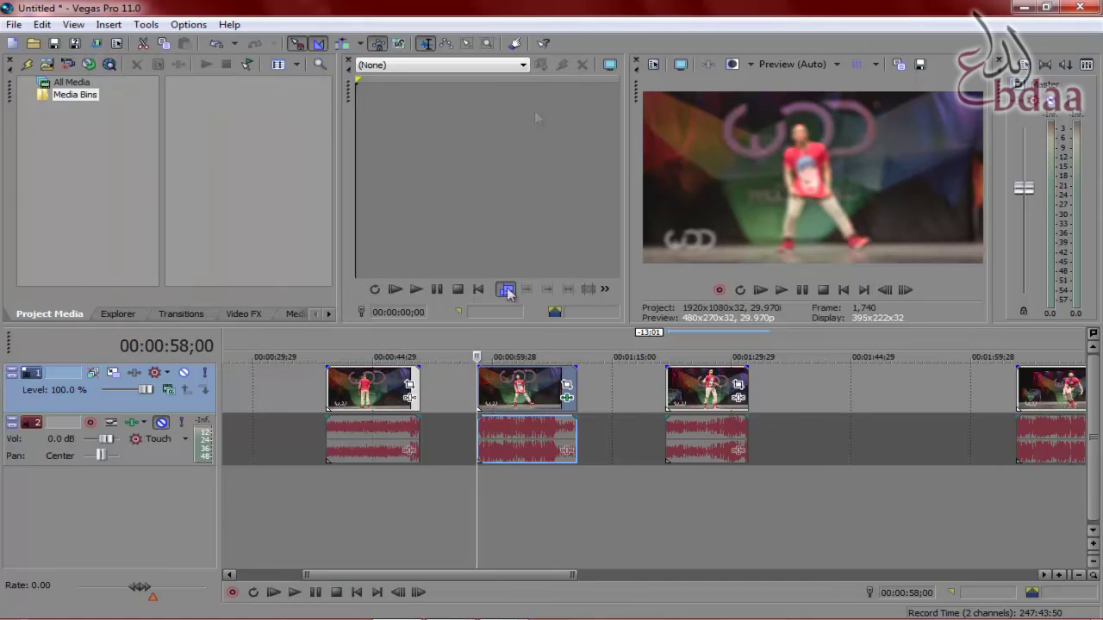
left_click(567, 397)
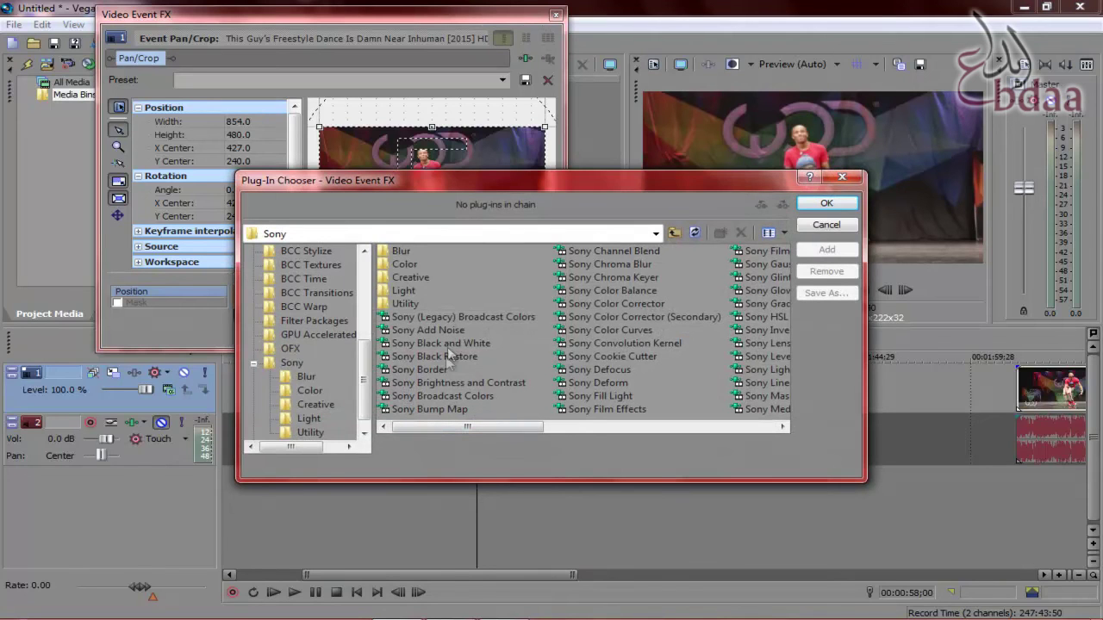
left_click_drag(480, 430, 705, 431)
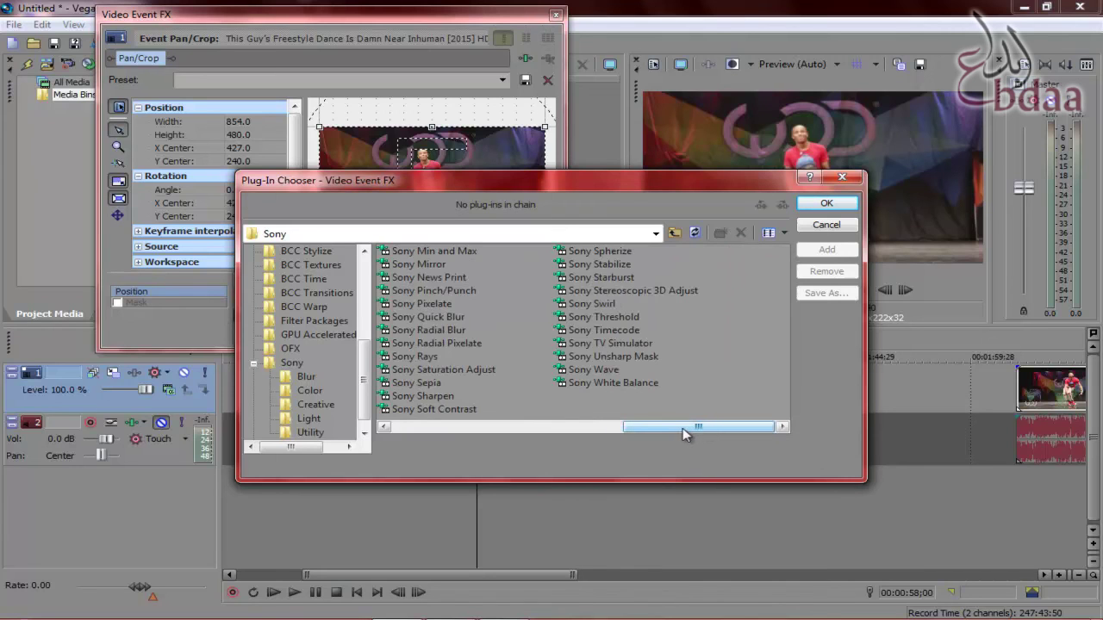
left_click_drag(681, 428, 634, 426)
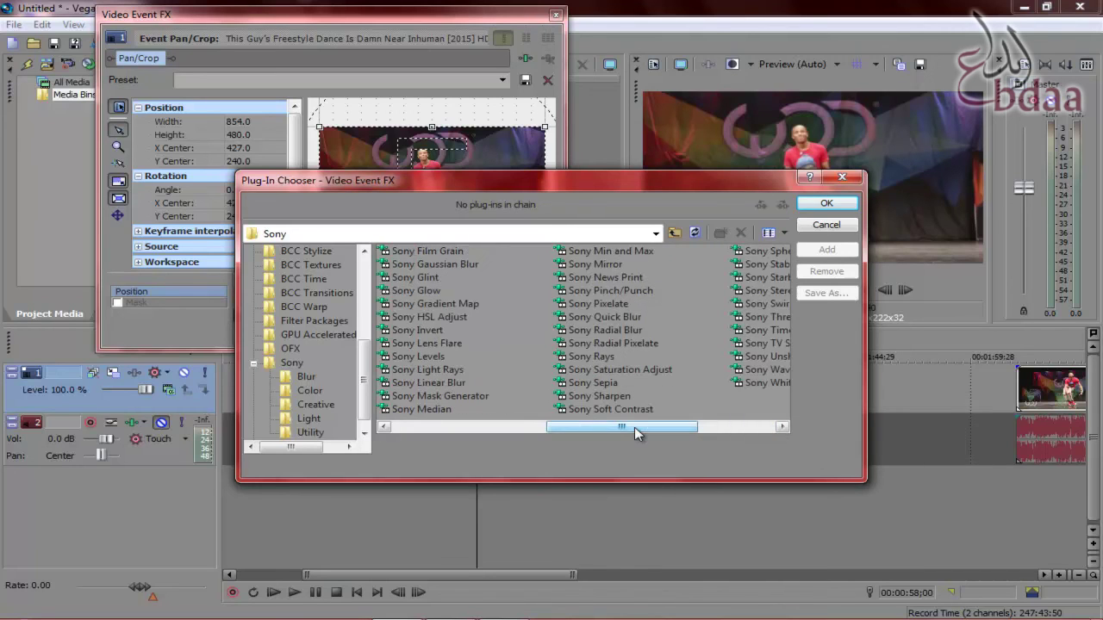
left_click_drag(634, 427, 563, 427)
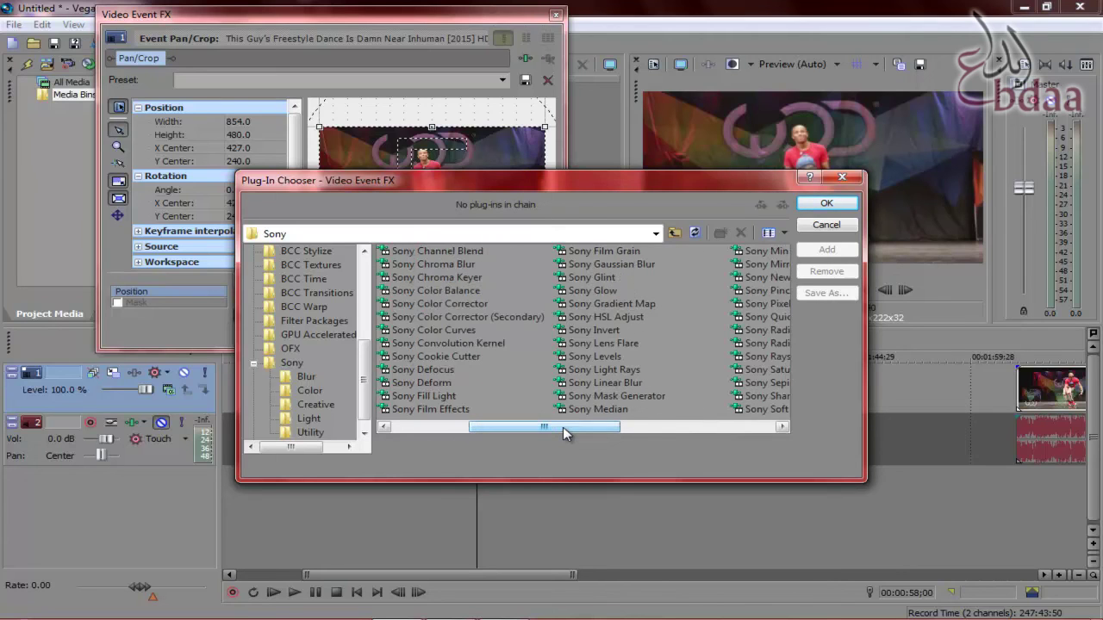
left_click_drag(562, 427, 520, 428)
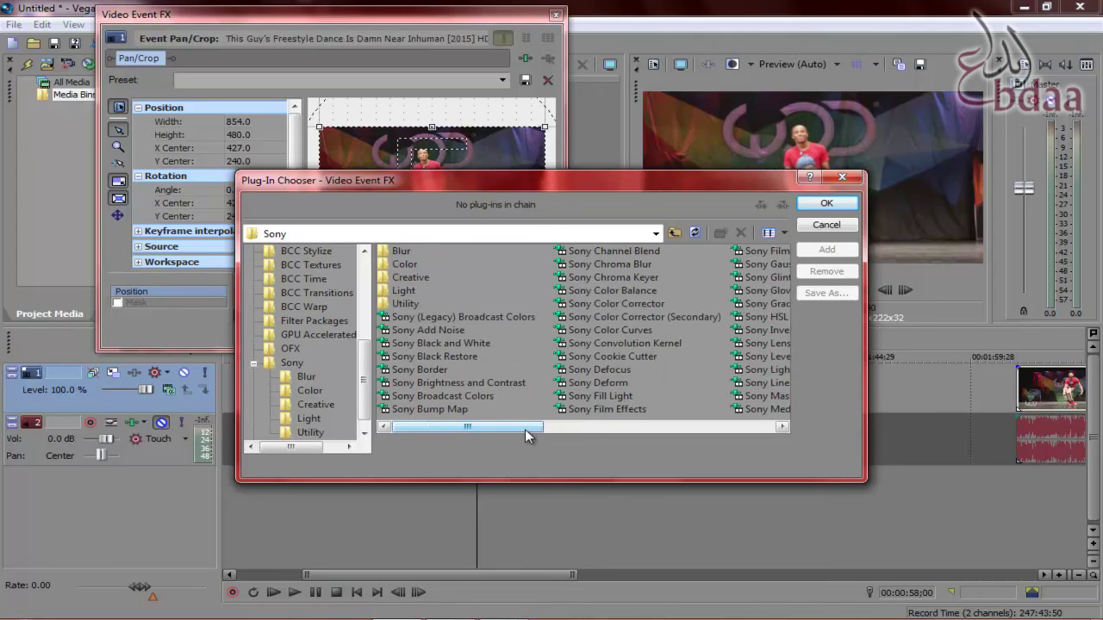
left_click_drag(523, 429, 568, 427)
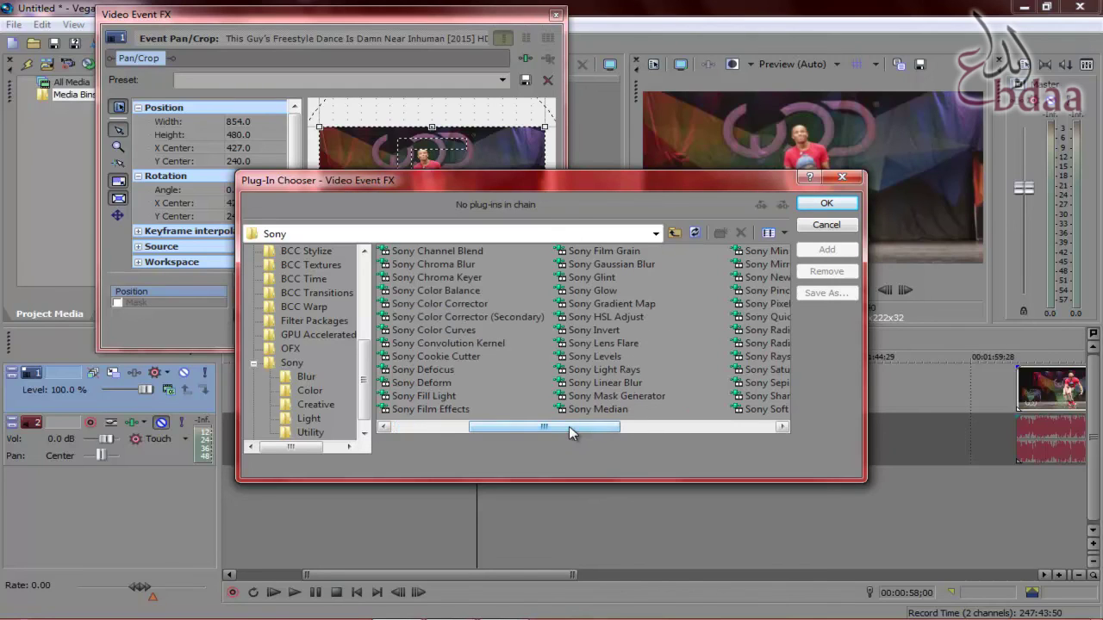
left_click_drag(560, 426, 606, 428)
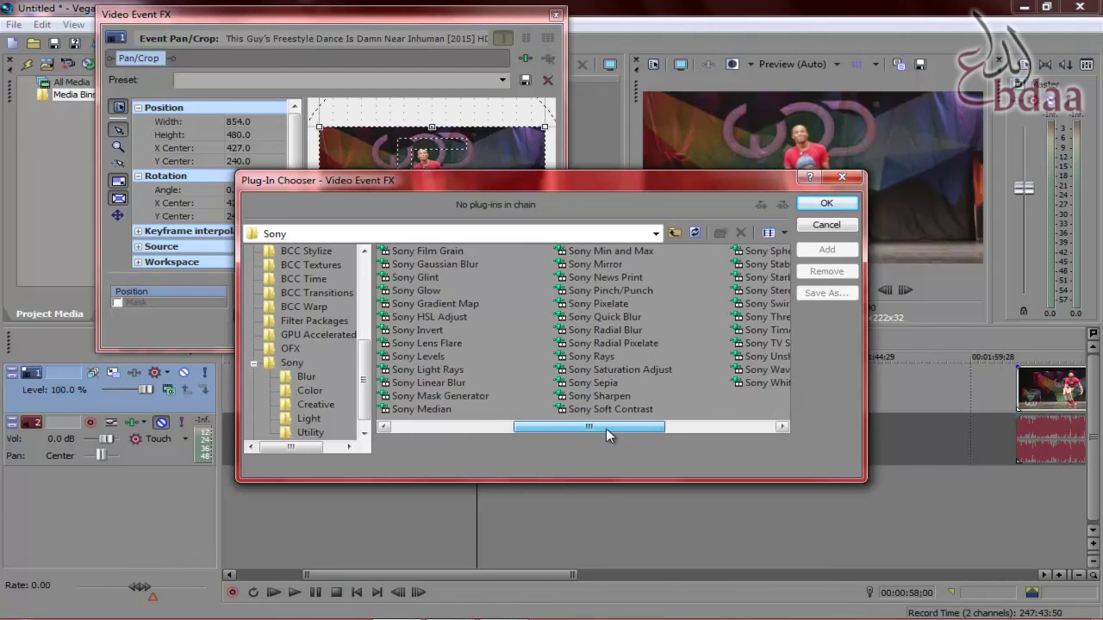
left_click_drag(606, 428, 697, 427)
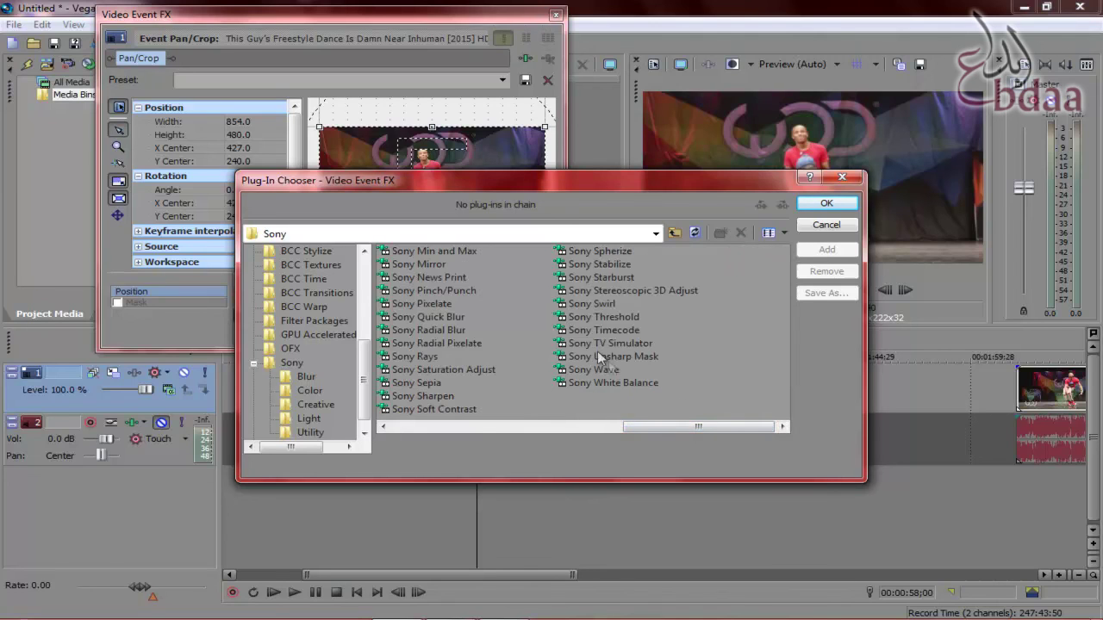
left_click(606, 383)
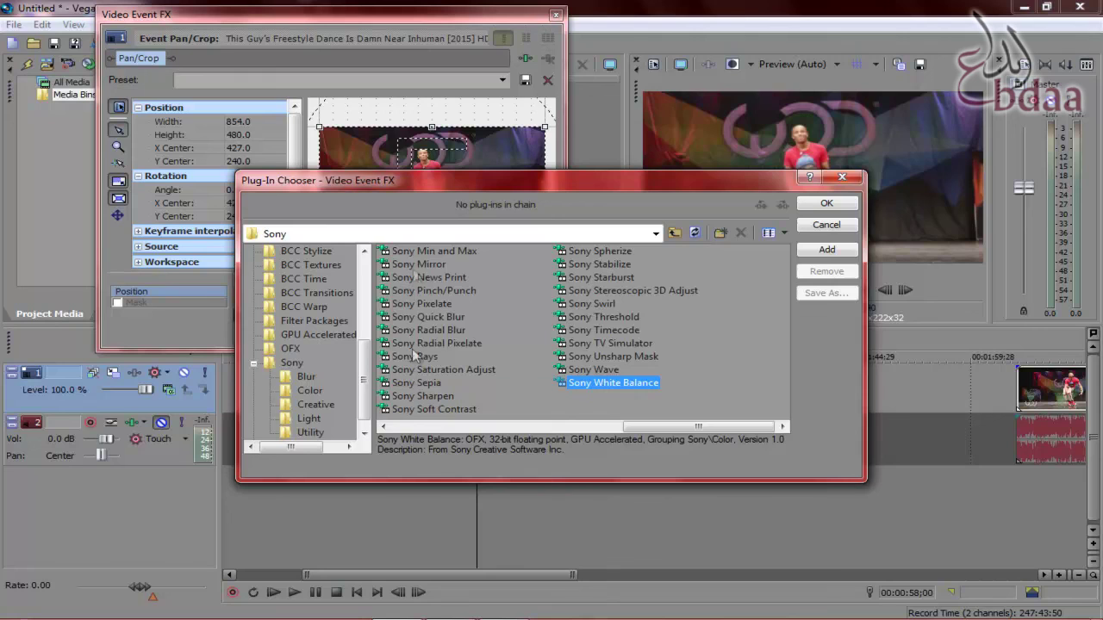
double_click(608, 384)
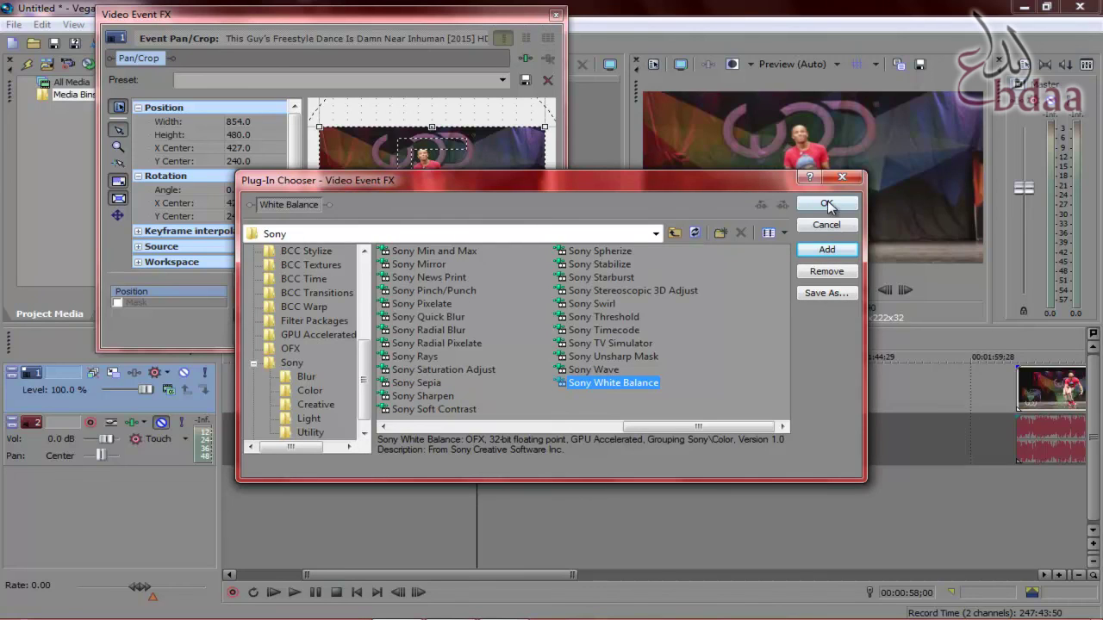
left_click(827, 205)
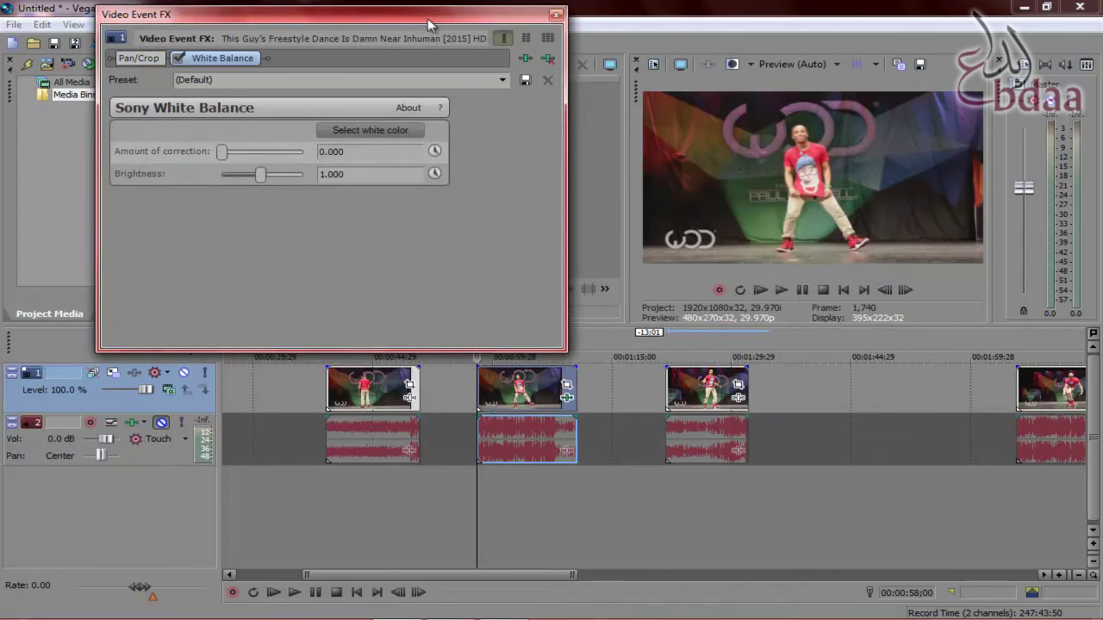
left_click_drag(427, 13, 402, 172)
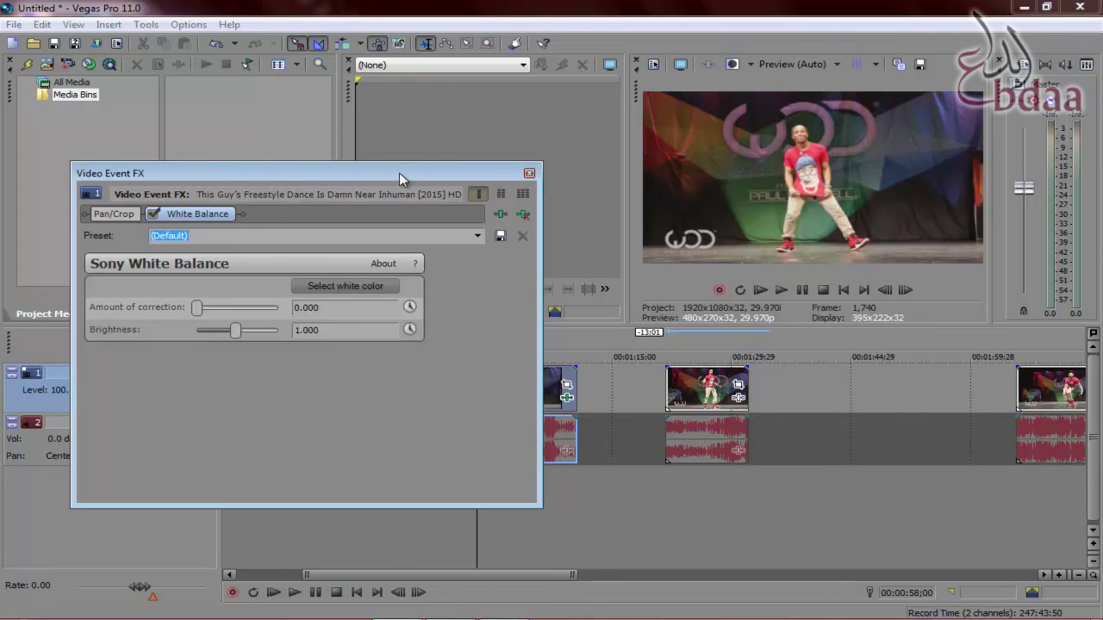
left_click_drag(399, 172, 361, 29)
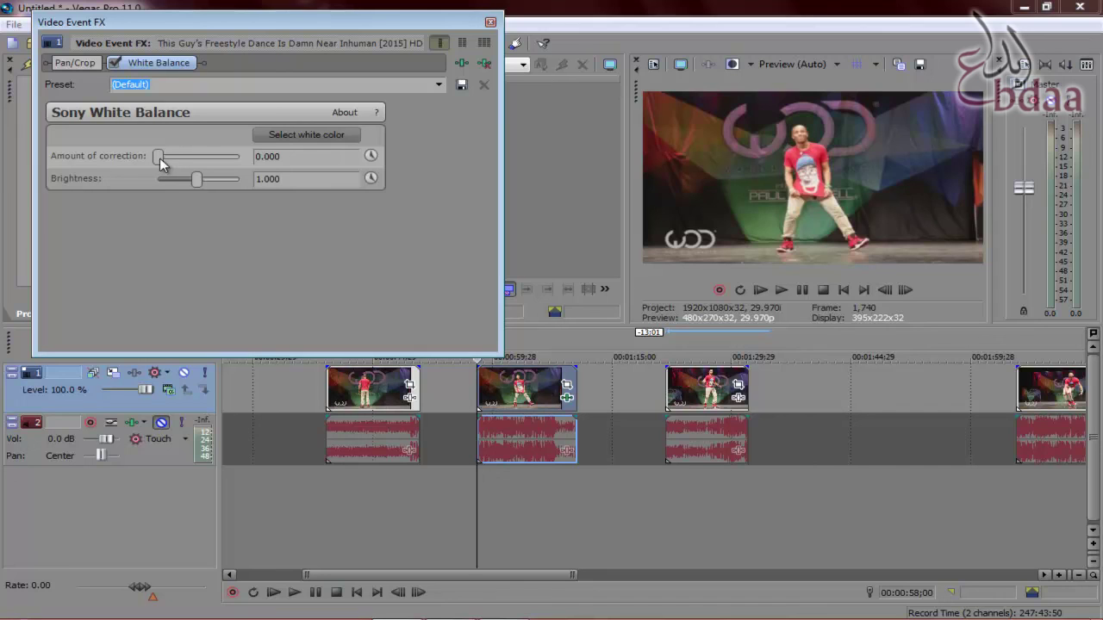
Try White Balance at correction 0.274 and Brightness 1.100, then remove it and close the FX window.
mouse_move(159, 162)
left_mouse_down()
mouse_move(257, 164)
mouse_move(162, 164)
mouse_move(224, 163)
mouse_move(167, 164)
mouse_move(204, 164)
left_mouse_up()
mouse_move(201, 155)
left_mouse_down()
mouse_move(179, 156)
mouse_move(204, 178)
mouse_move(193, 190)
left_mouse_up()
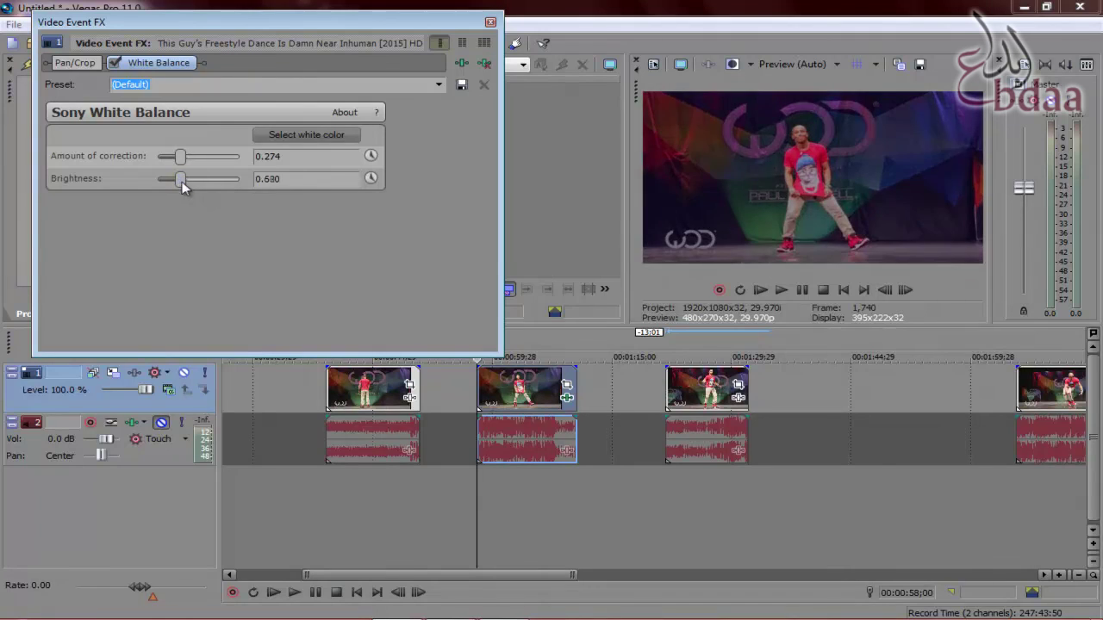
mouse_move(192, 189)
left_mouse_down()
mouse_move(224, 190)
mouse_move(202, 186)
left_mouse_up()
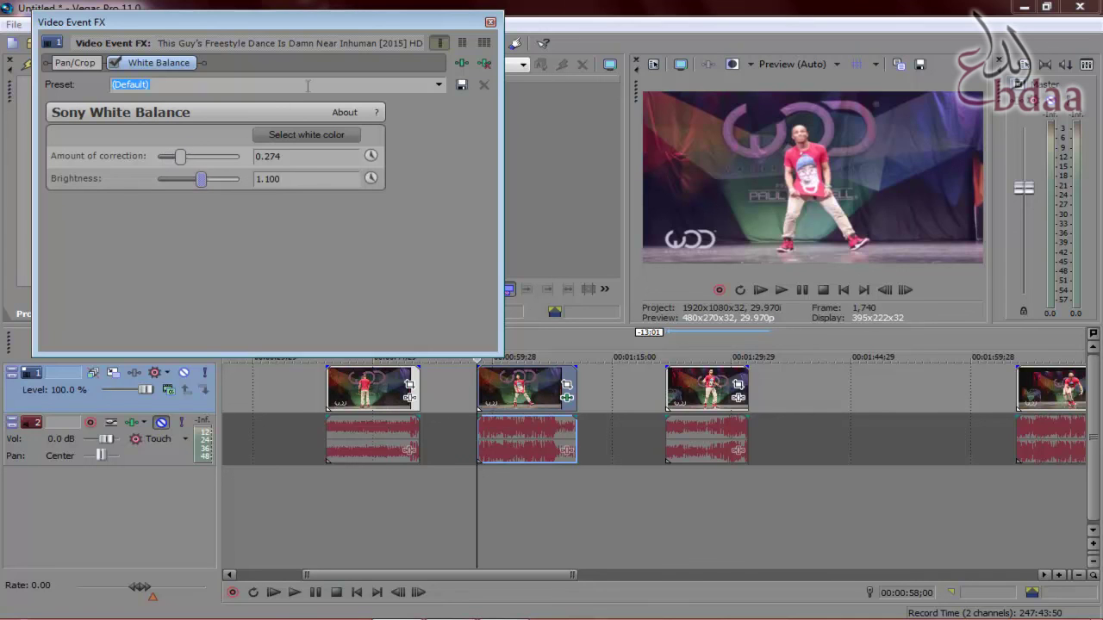
left_click(484, 63)
left_click(490, 21)
Move the playhead to 00:01:00;04 inside the middle dance clip.
left_click(493, 388)
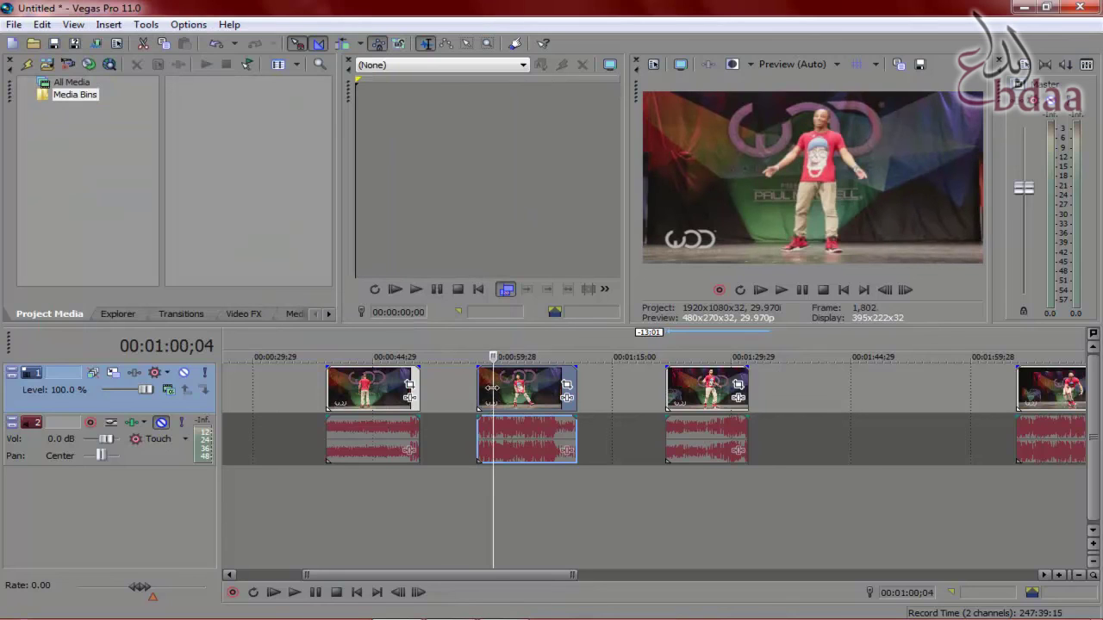